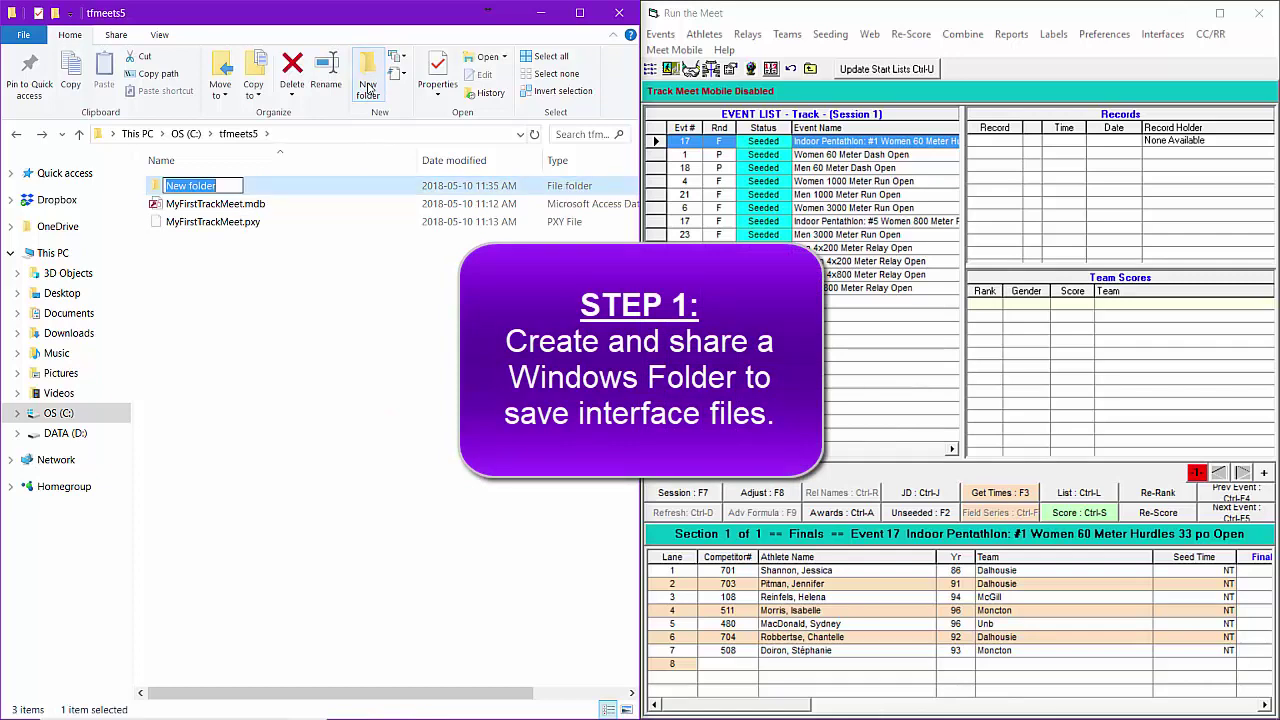
- Name the new folder in C:\tfmeets5 "MyFirstTrackMeet FinishLynx Files"
{"action": "type", "text": "MyFi"}
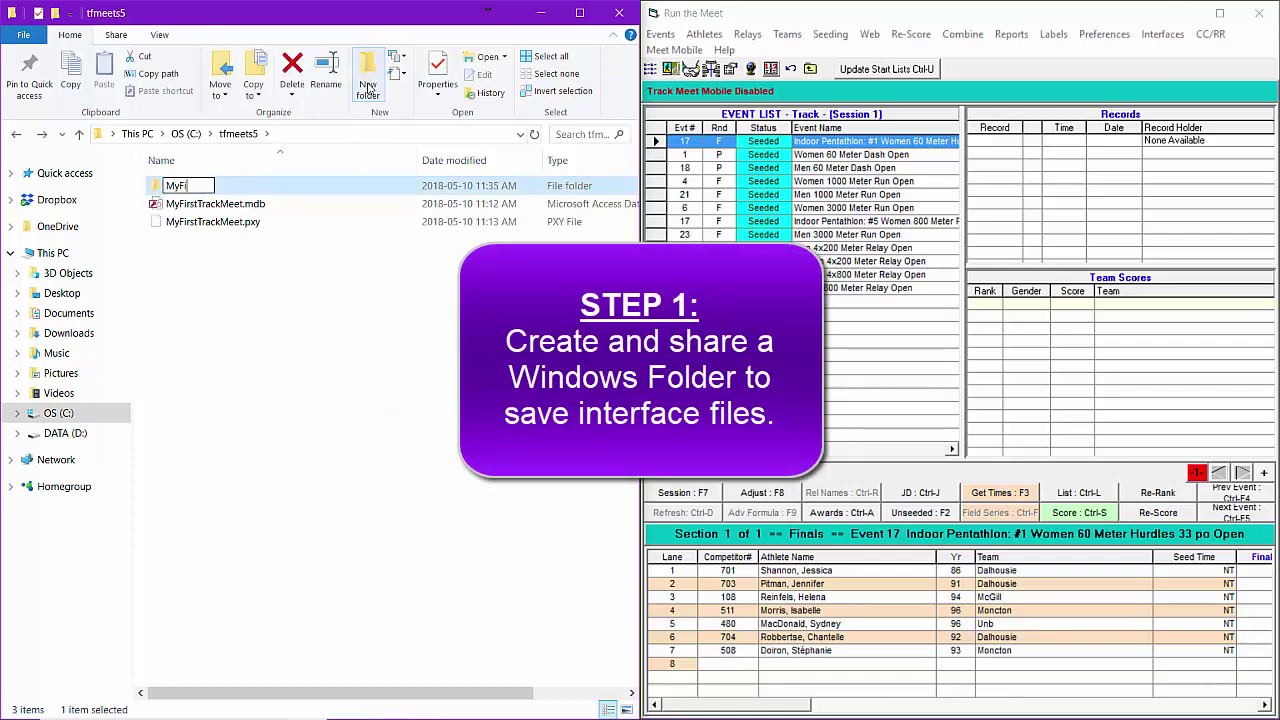
{"action": "type", "text": "rstTrackMee"}
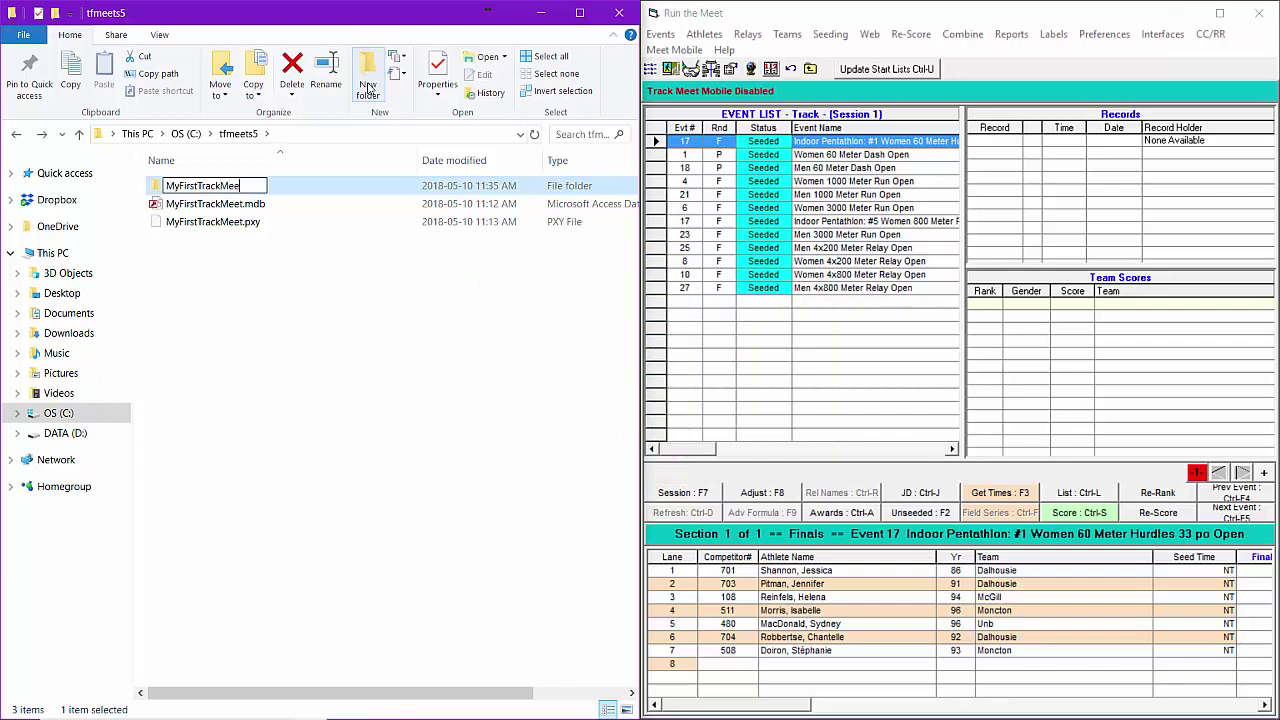
{"action": "type", "text": "t FinishLynx Files"}
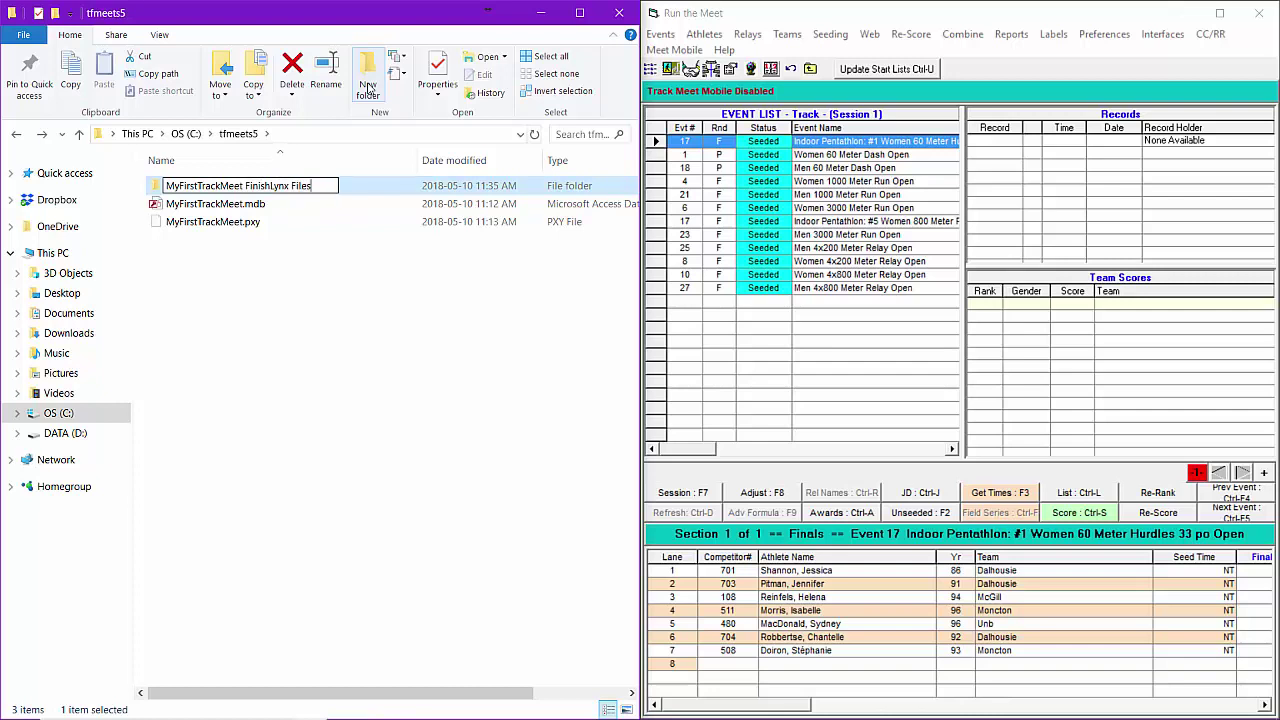
{"action": "key", "text": "Return"}
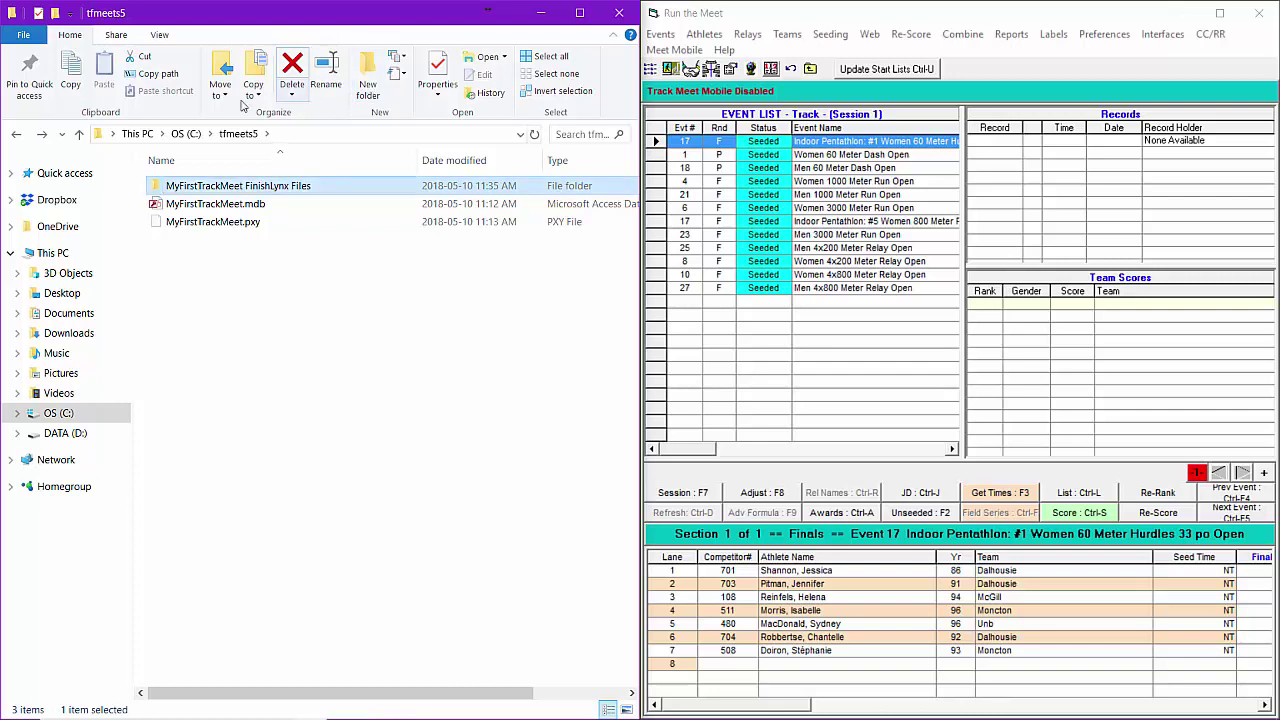
- Share the MyFirstTrackMeet FinishLynx Files folder with Everyone at the Read/Write permission level
{"action": "left_click", "coordinate": [116, 36]}
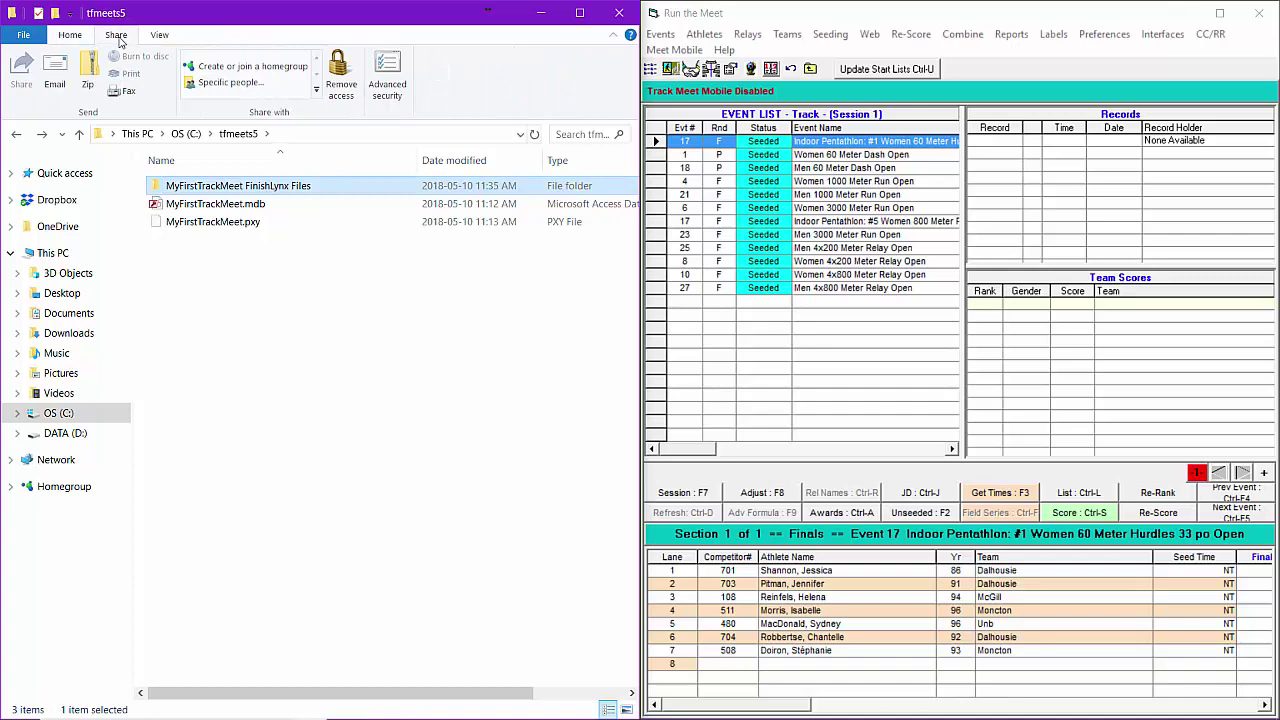
{"action": "left_click", "coordinate": [237, 88]}
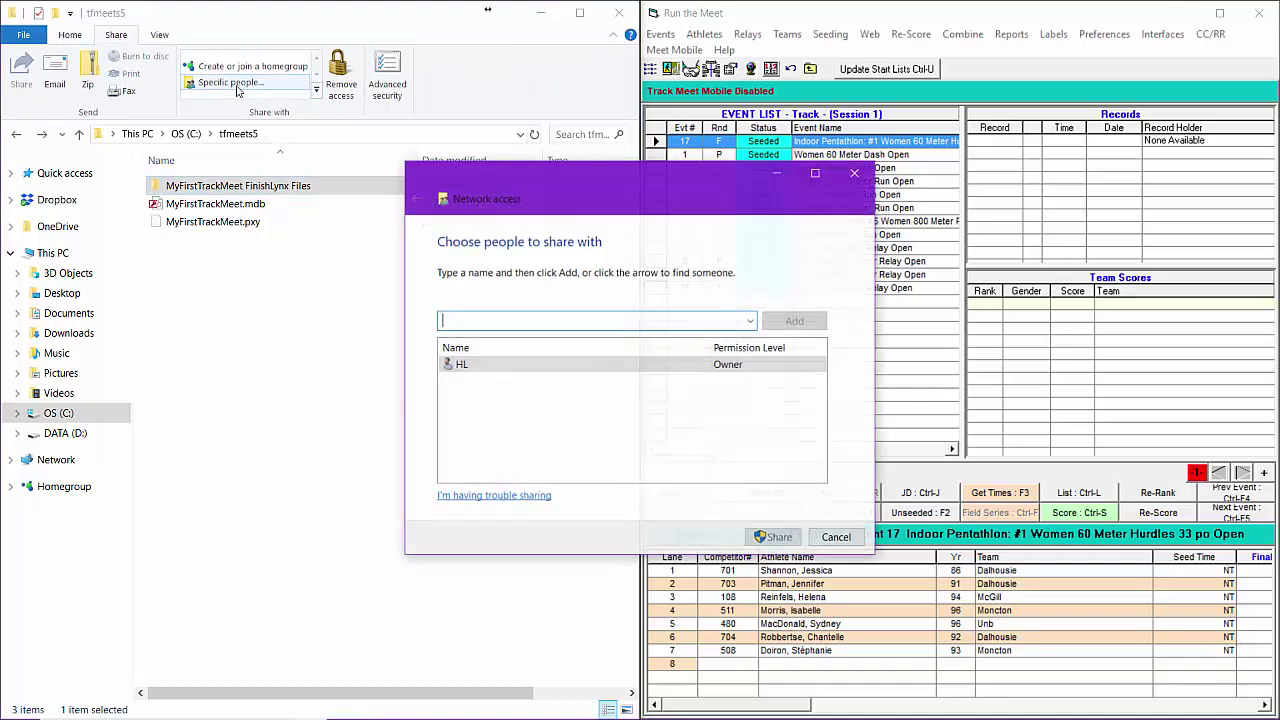
{"action": "left_click", "coordinate": [752, 320]}
{"action": "left_click", "coordinate": [680, 345]}
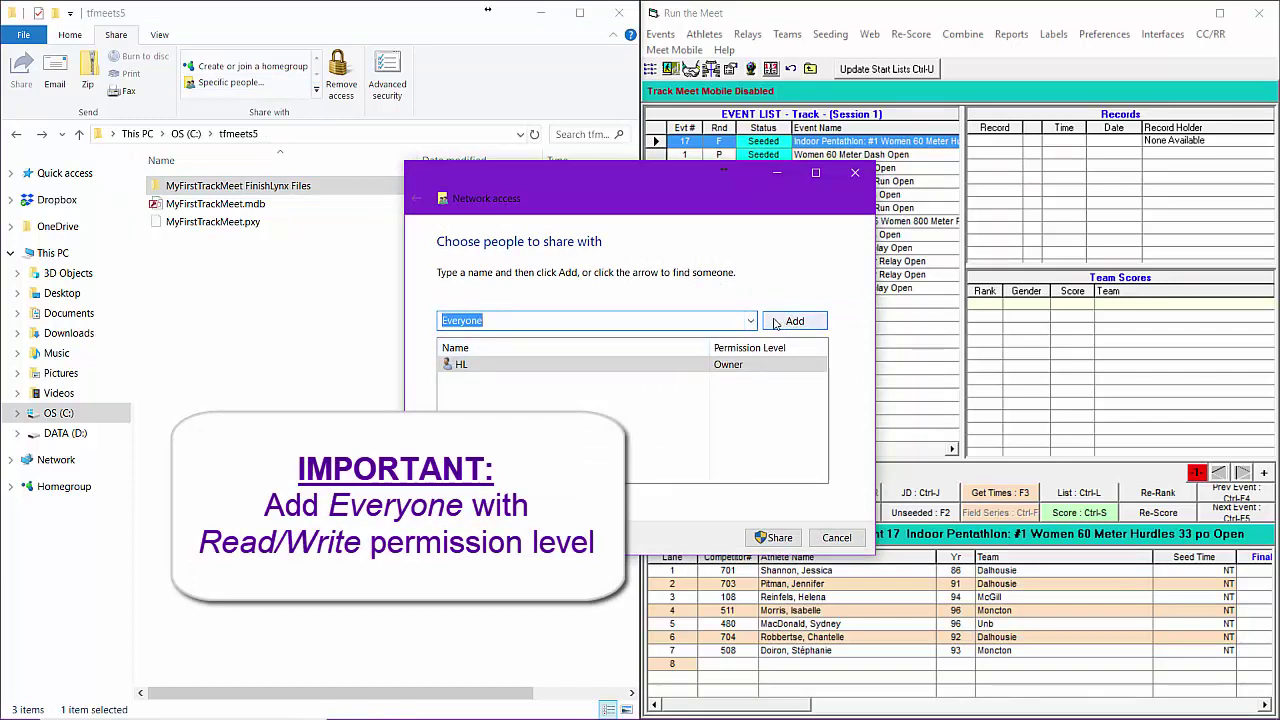
{"action": "left_click", "coordinate": [775, 322]}
{"action": "left_click", "coordinate": [745, 366]}
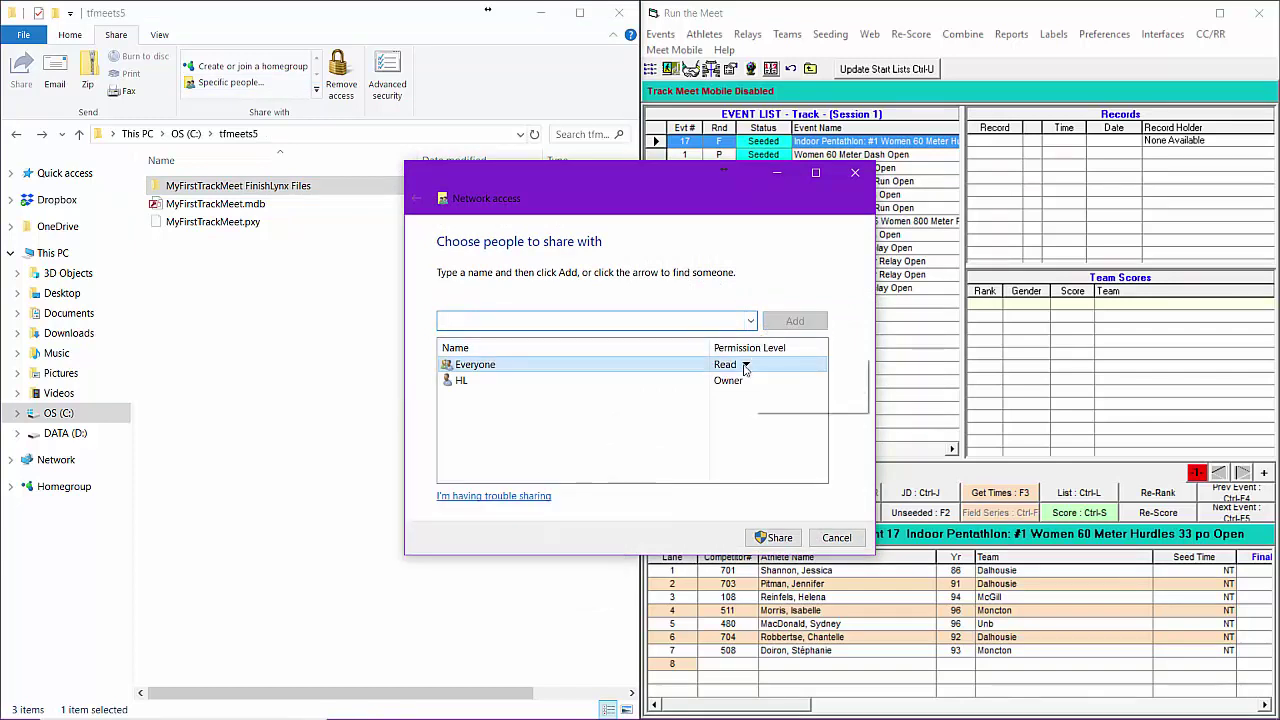
{"action": "left_click", "coordinate": [776, 388]}
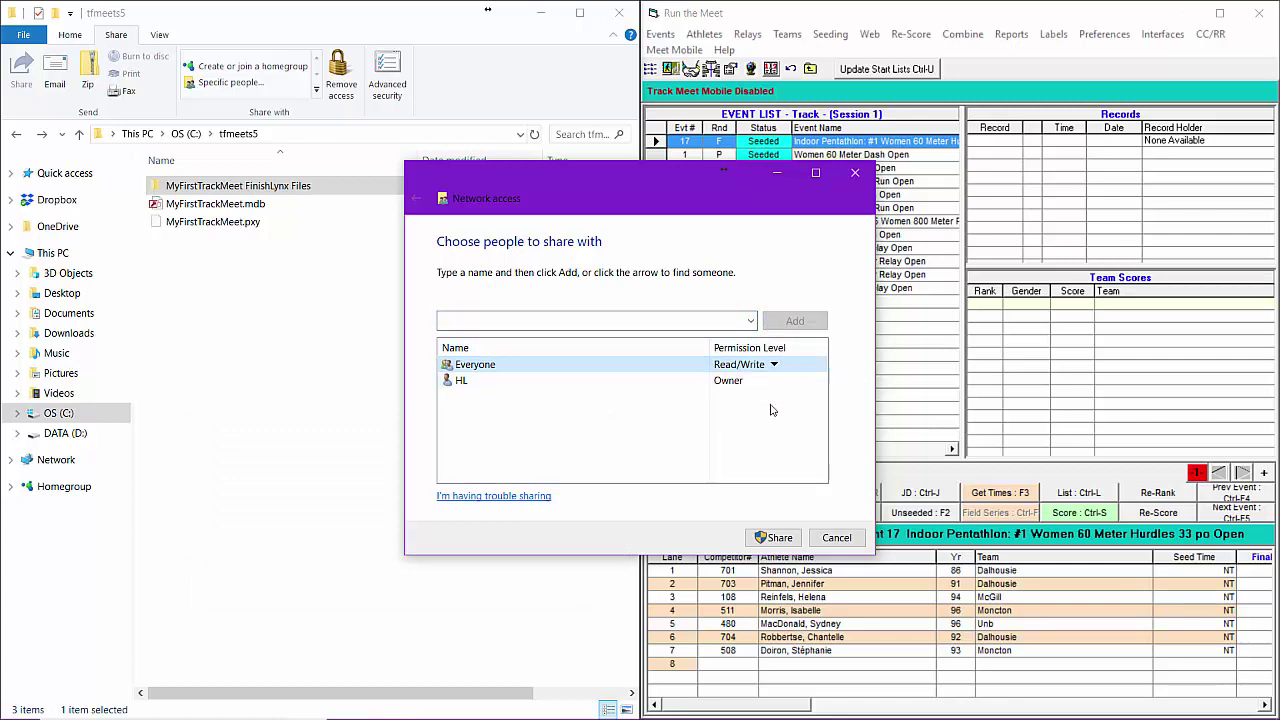
{"action": "left_click", "coordinate": [777, 538]}
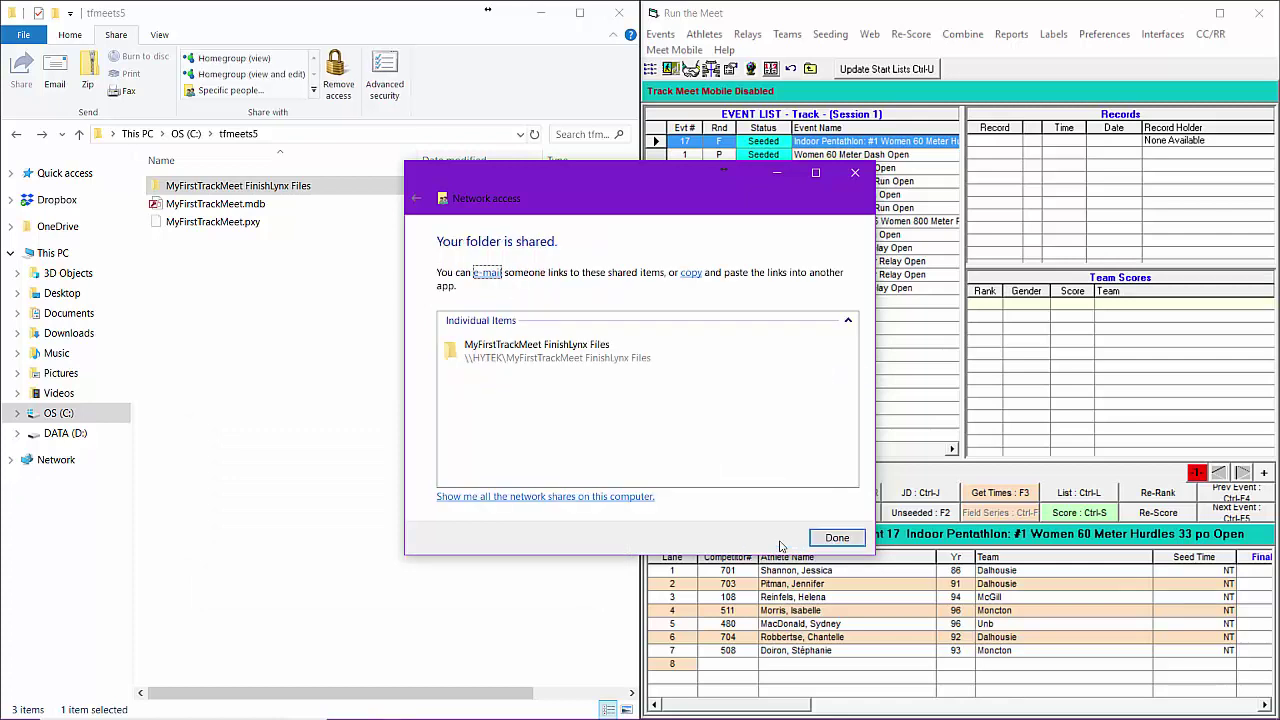
{"action": "left_click", "coordinate": [836, 538]}
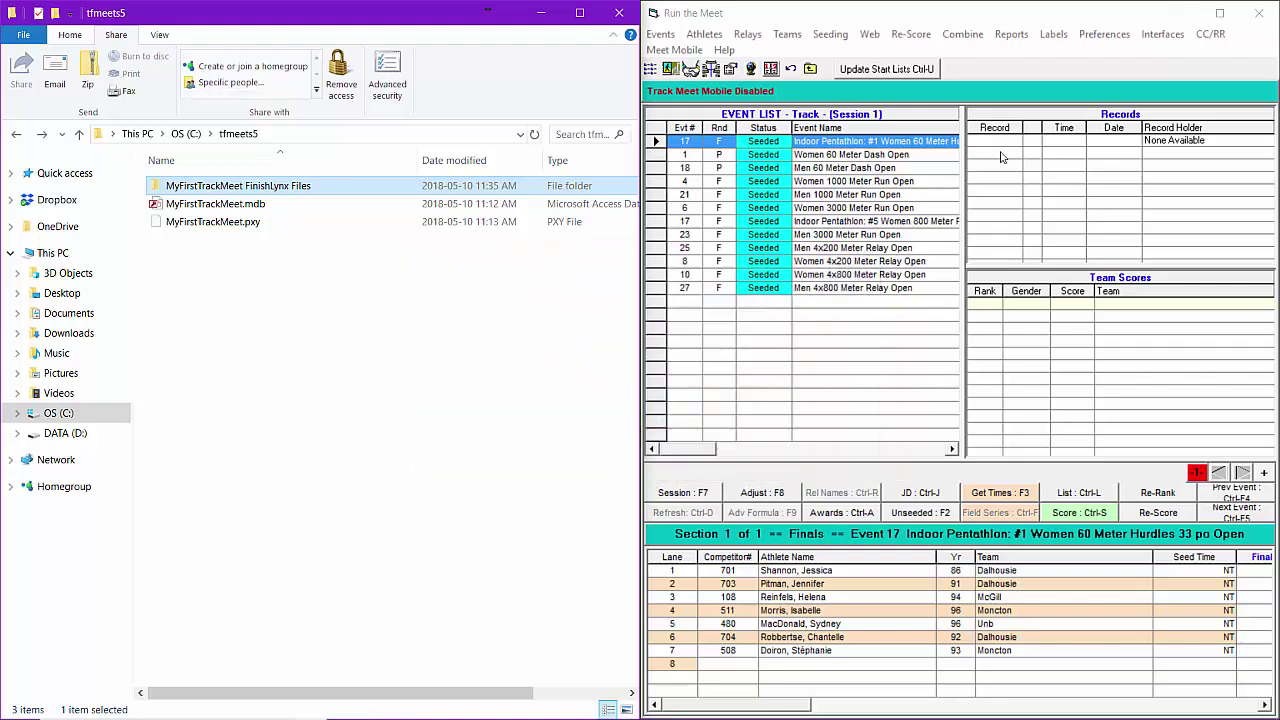
- In Meet Manager's Run the Meet window, set the photo finish system to FinishLynx File Sharing
{"action": "left_click", "coordinate": [1160, 33]}
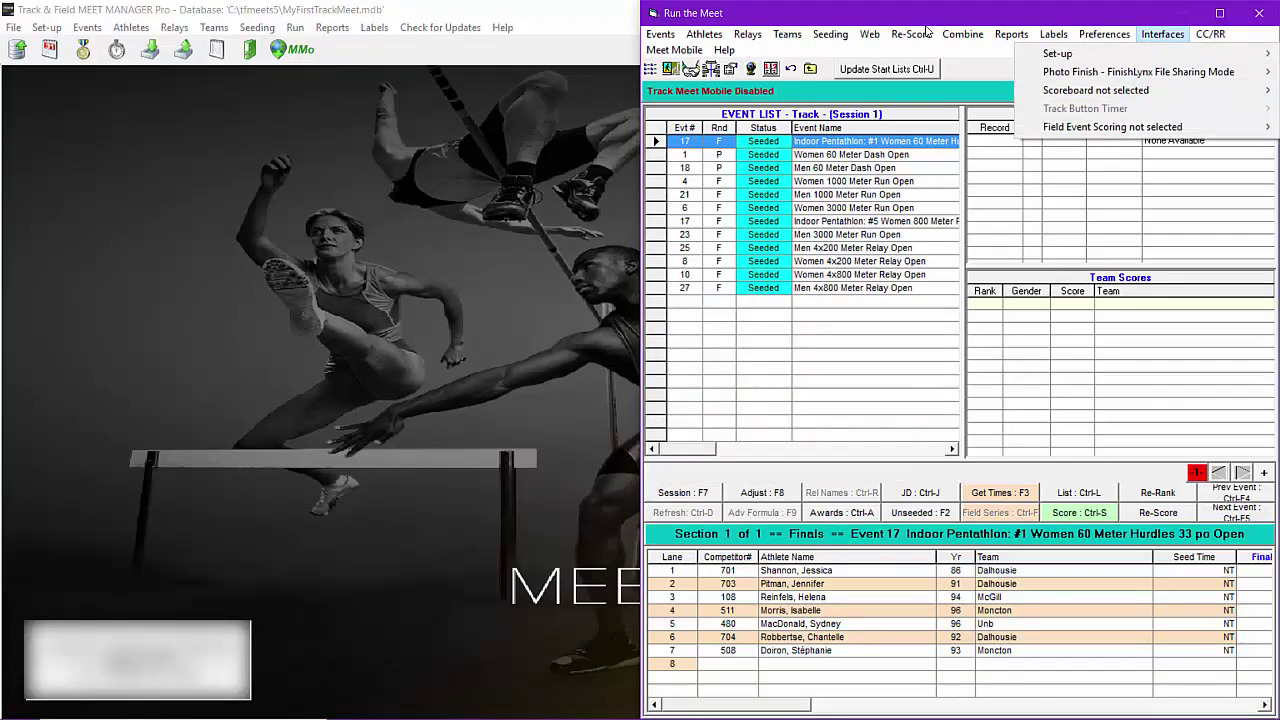
{"action": "mouse_move", "coordinate": [1150, 53]}
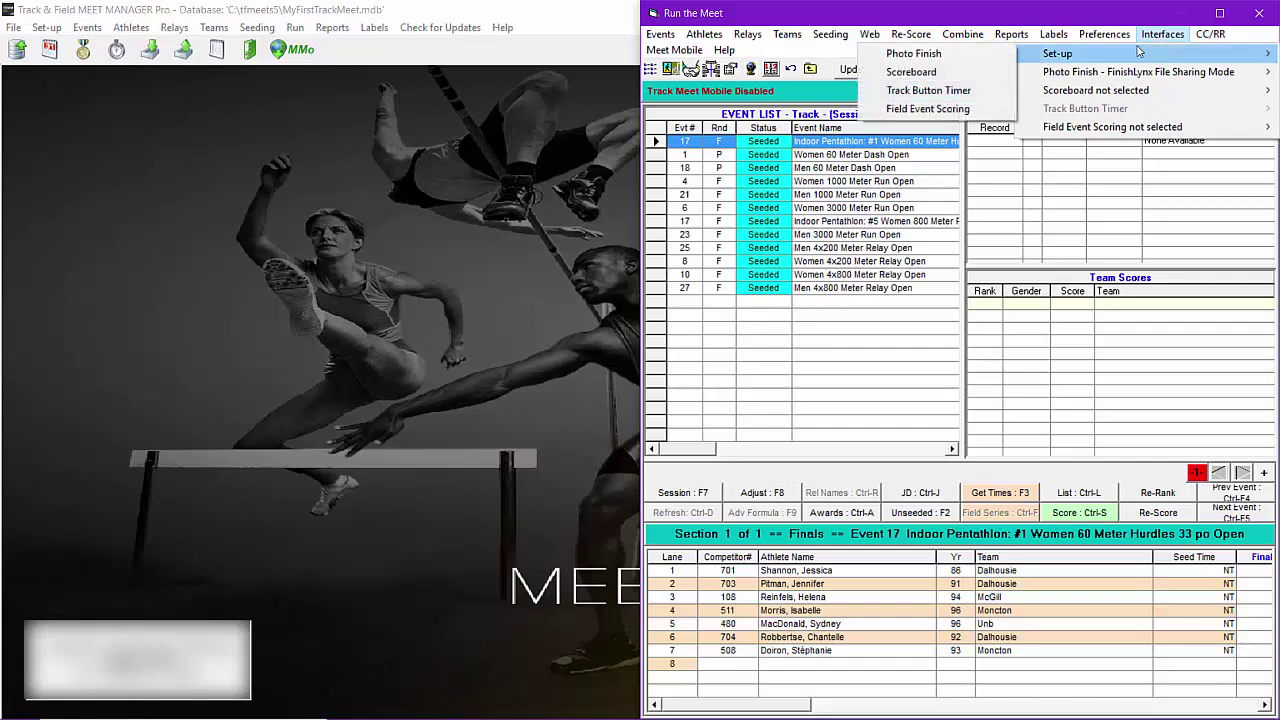
{"action": "key", "text": "Return"}
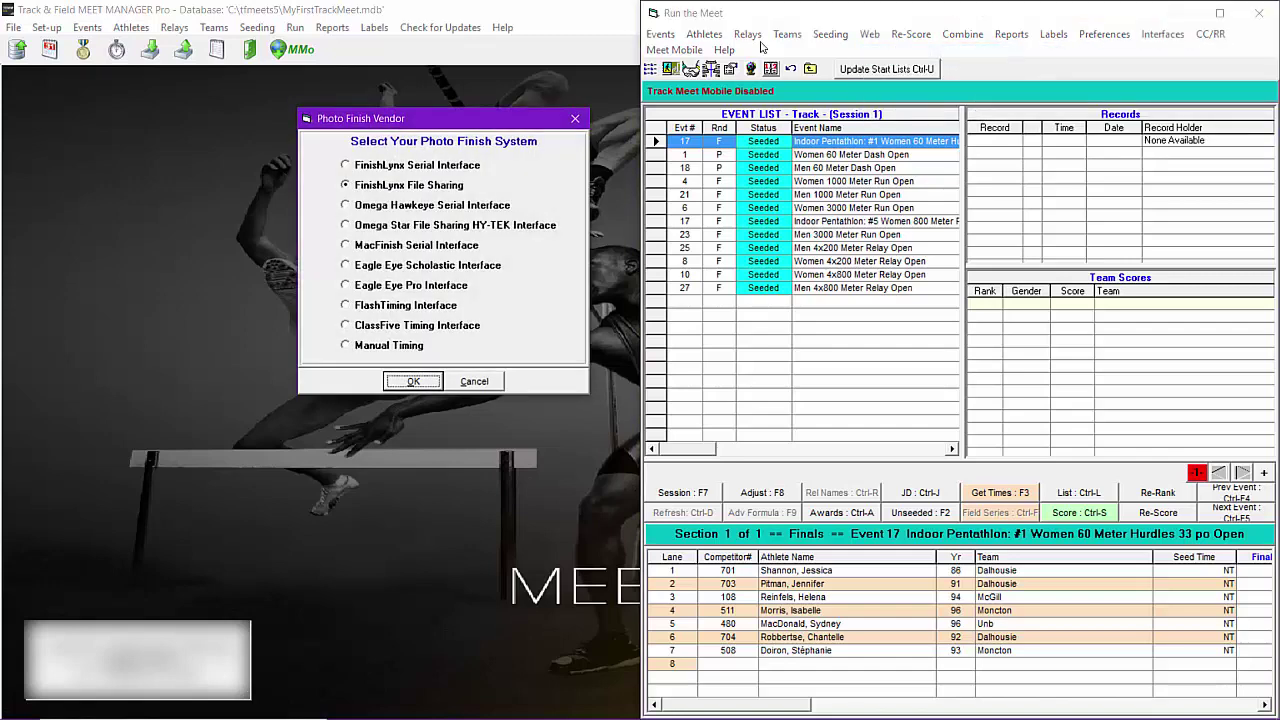
{"action": "left_click", "coordinate": [388, 187]}
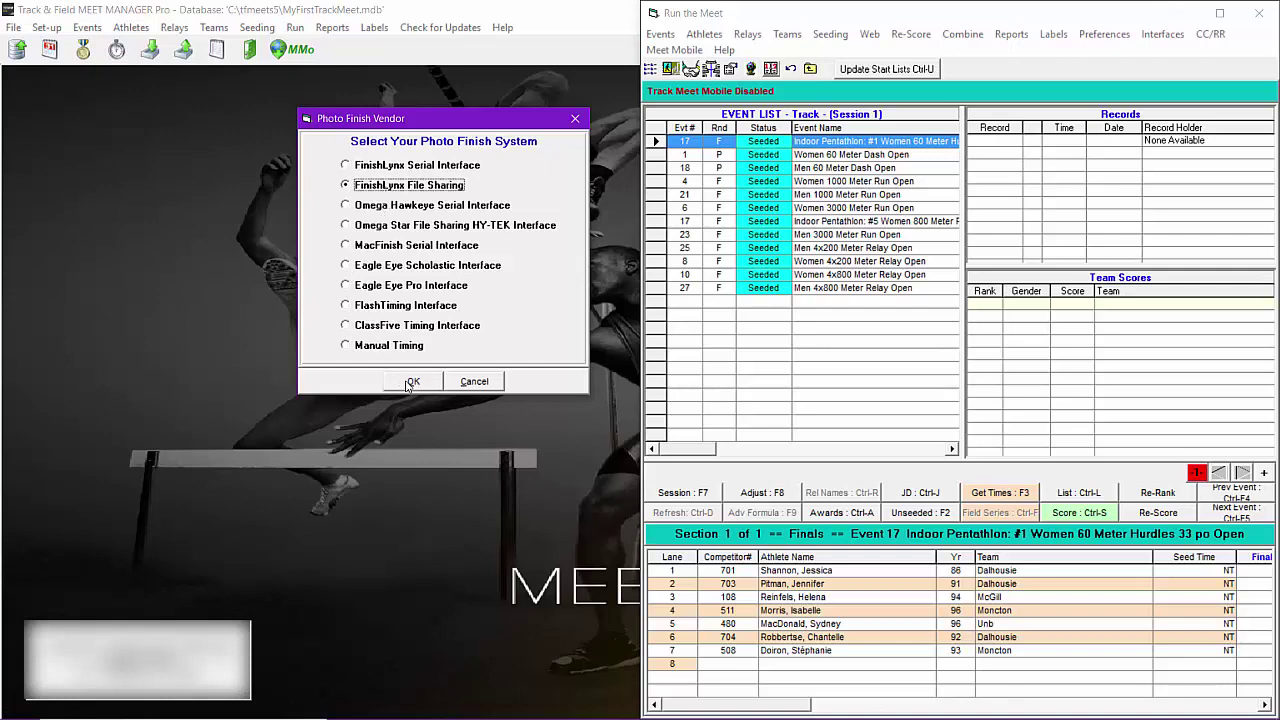
{"action": "key", "text": "Return"}
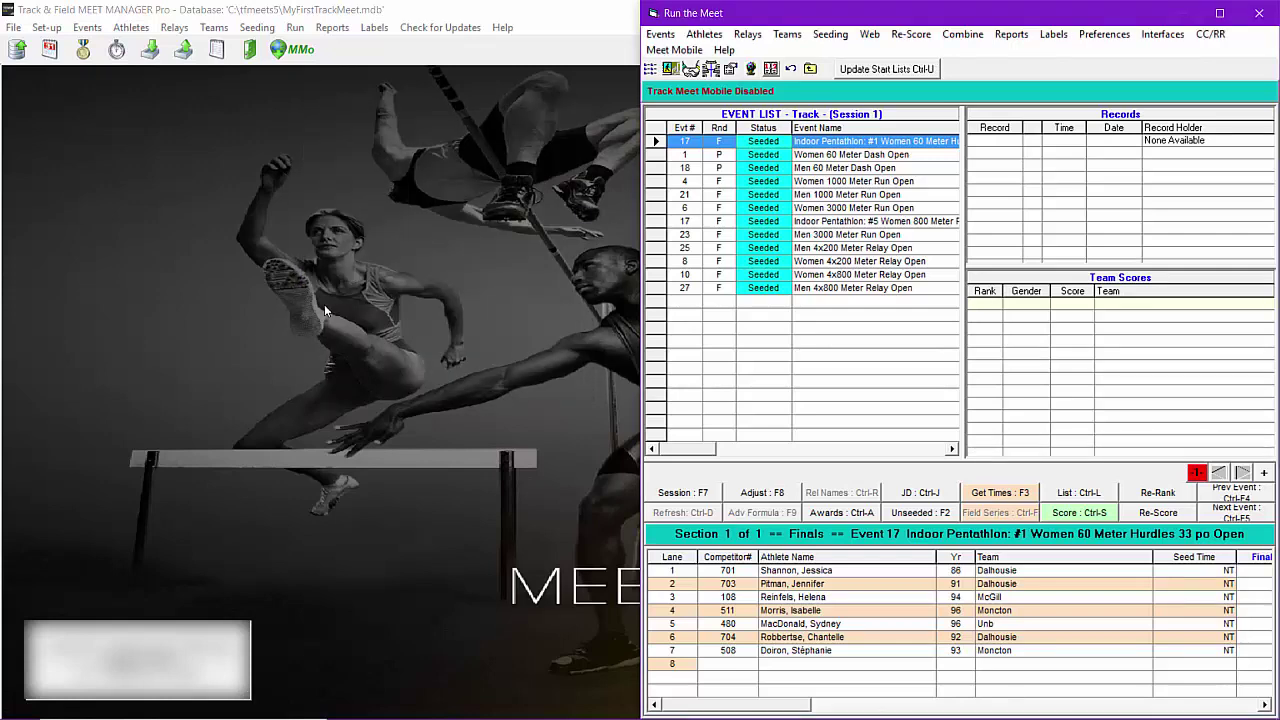
- Open the photo finish start list update, select session 1 (Track, day 1) and activate the update of start lists
{"action": "left_click", "coordinate": [1160, 34]}
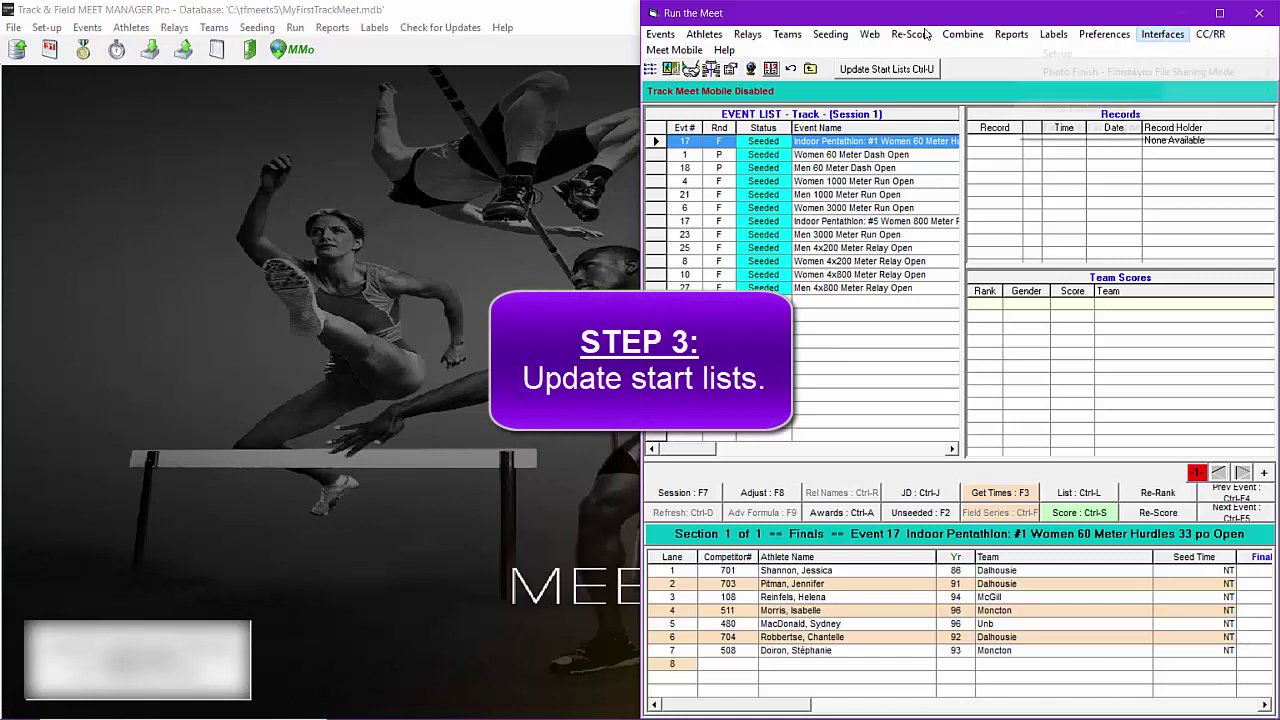
{"action": "mouse_move", "coordinate": [1163, 76]}
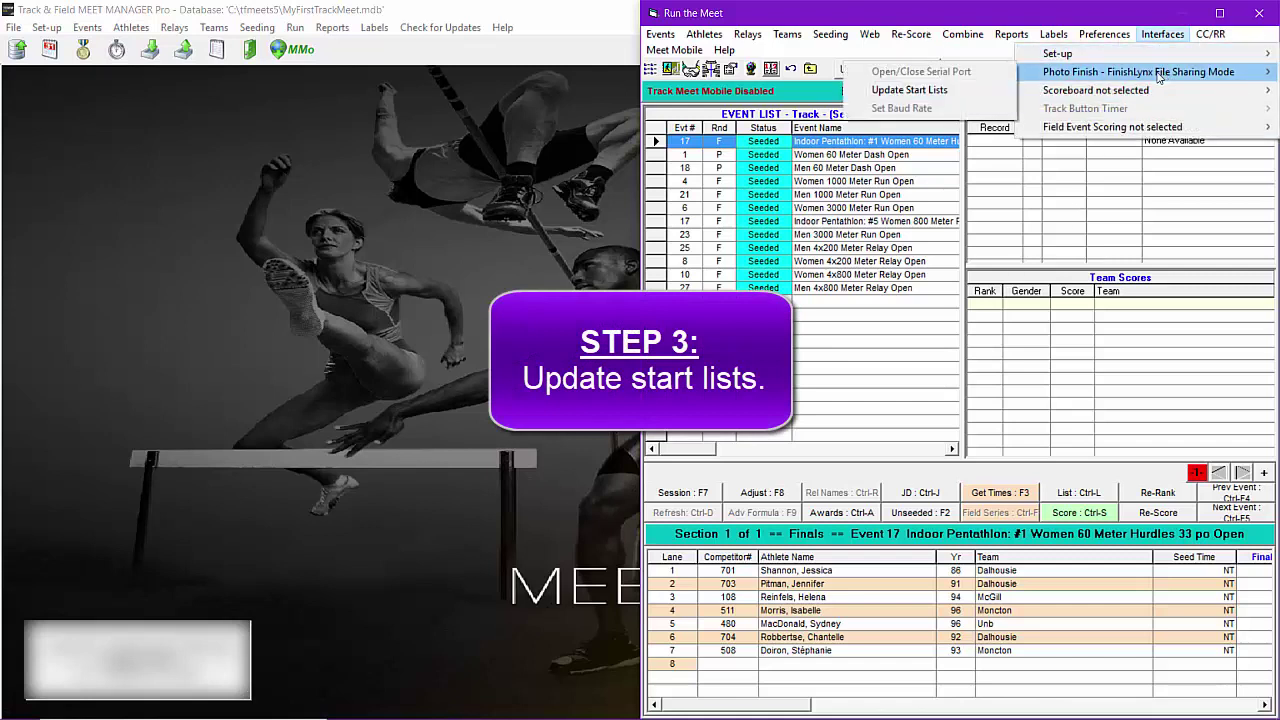
{"action": "left_click", "coordinate": [955, 92]}
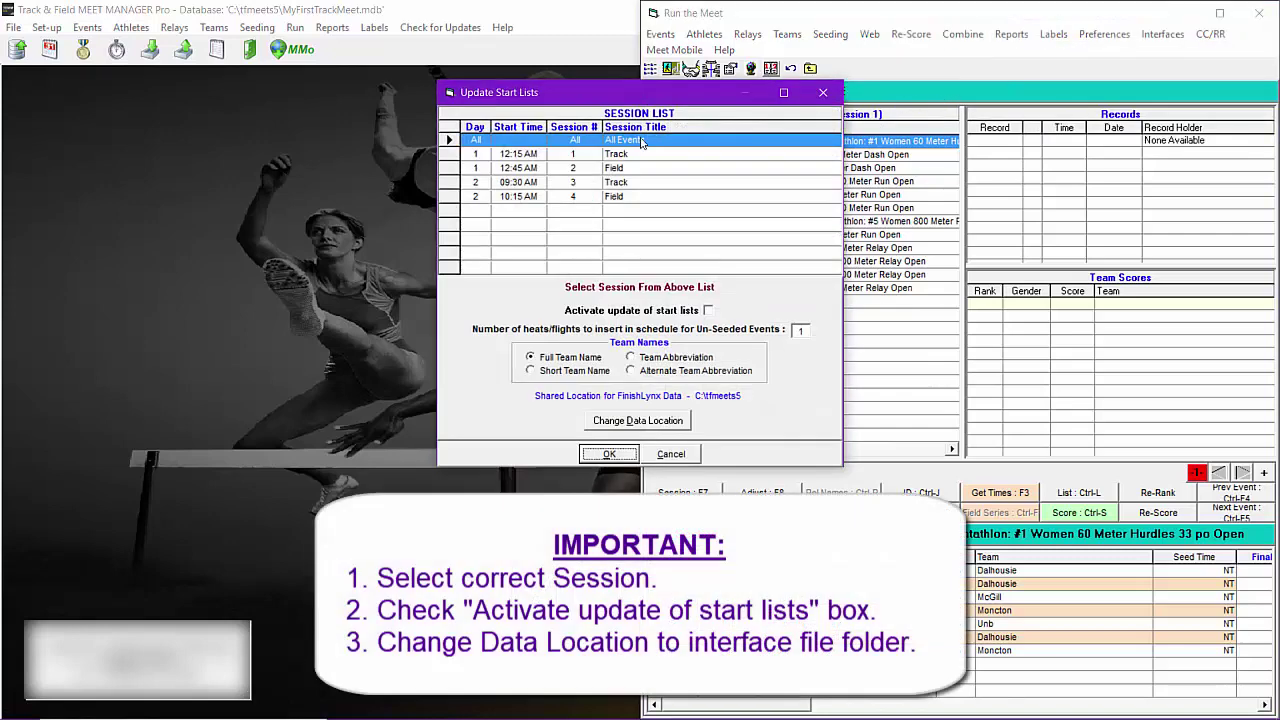
{"action": "left_click", "coordinate": [635, 155]}
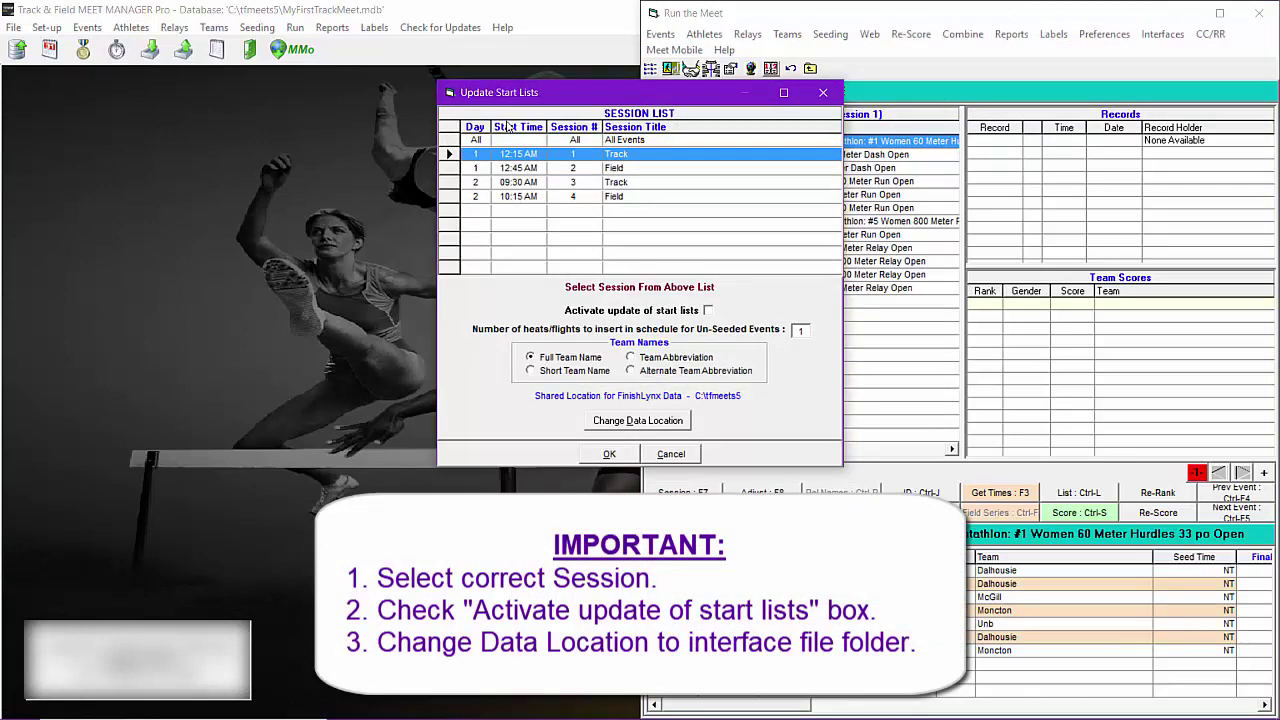
{"action": "left_click", "coordinate": [708, 310]}
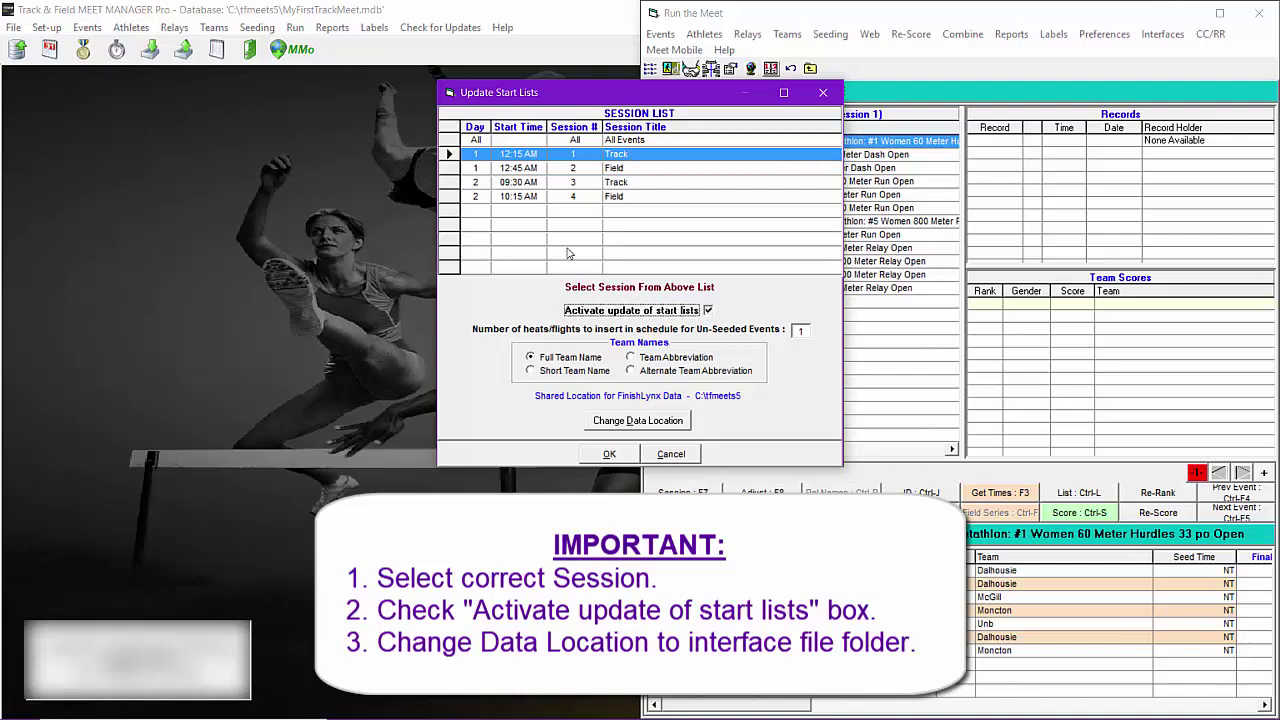
- Change the shared FinishLynx data location to C:\tfmeets5\MyFirstTrackMeet FinishLynx Files
{"action": "left_click", "coordinate": [653, 421]}
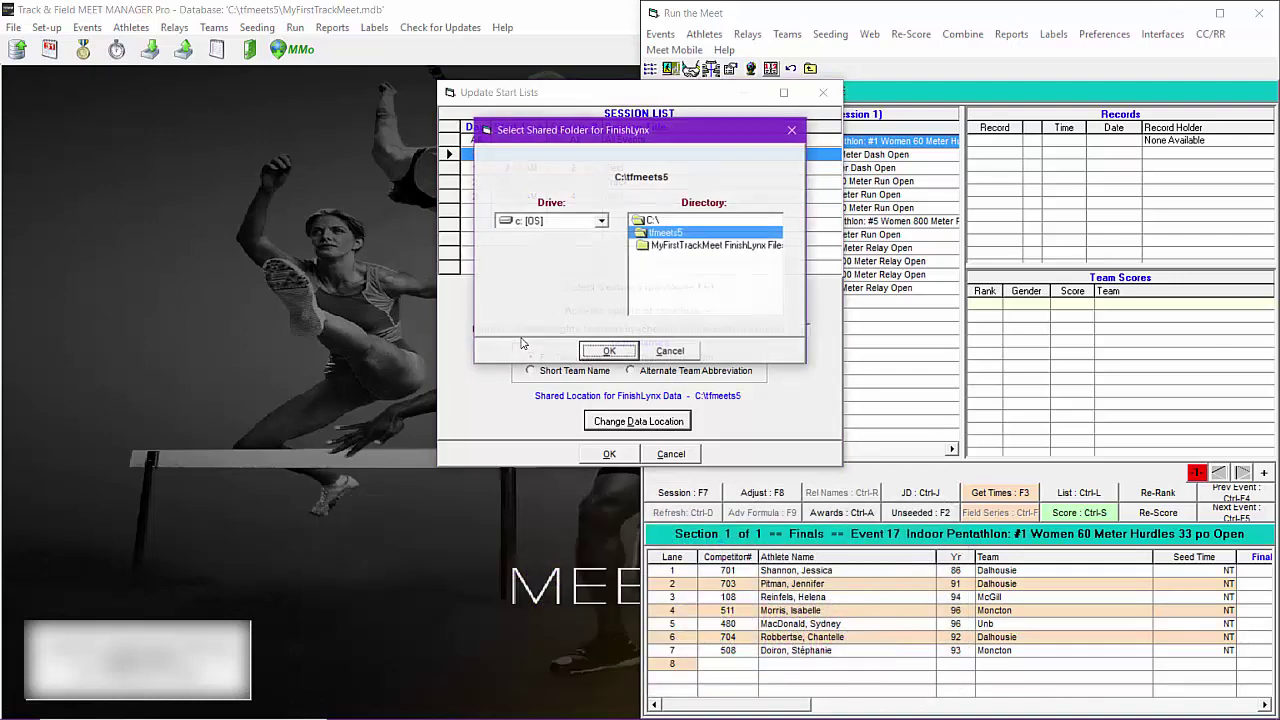
{"action": "double_click", "coordinate": [681, 247]}
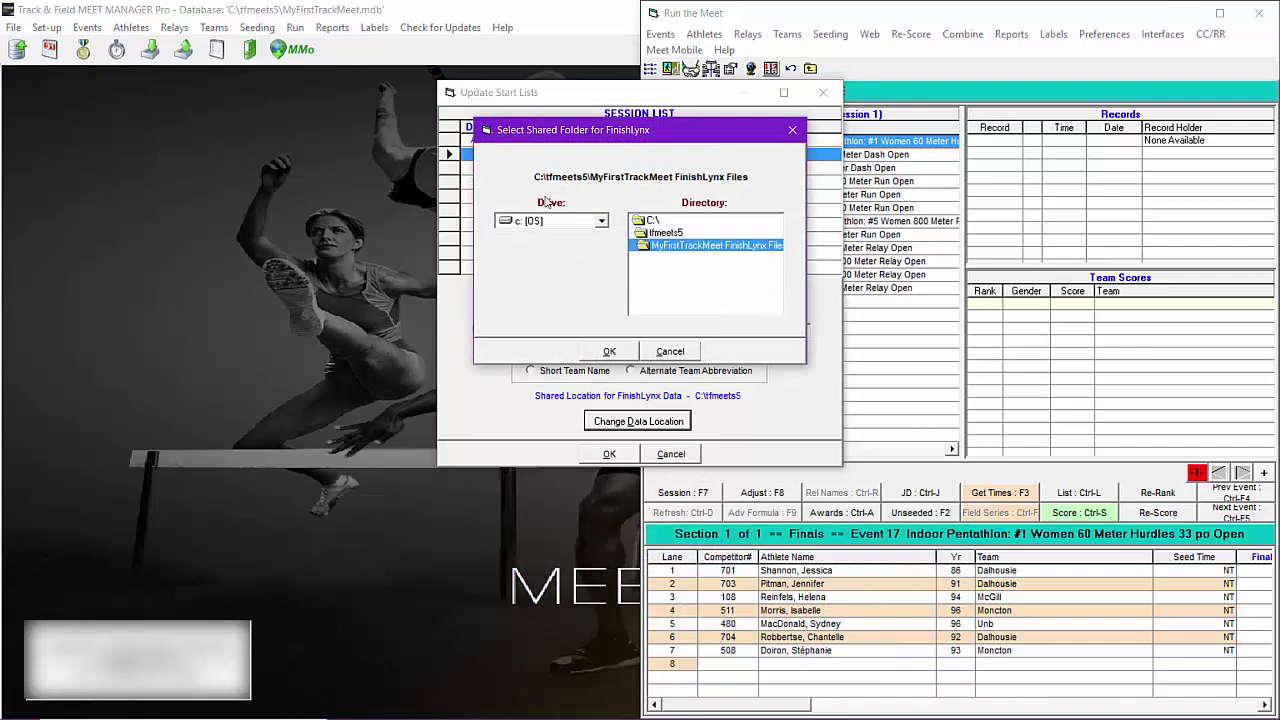
{"action": "left_click", "coordinate": [609, 352]}
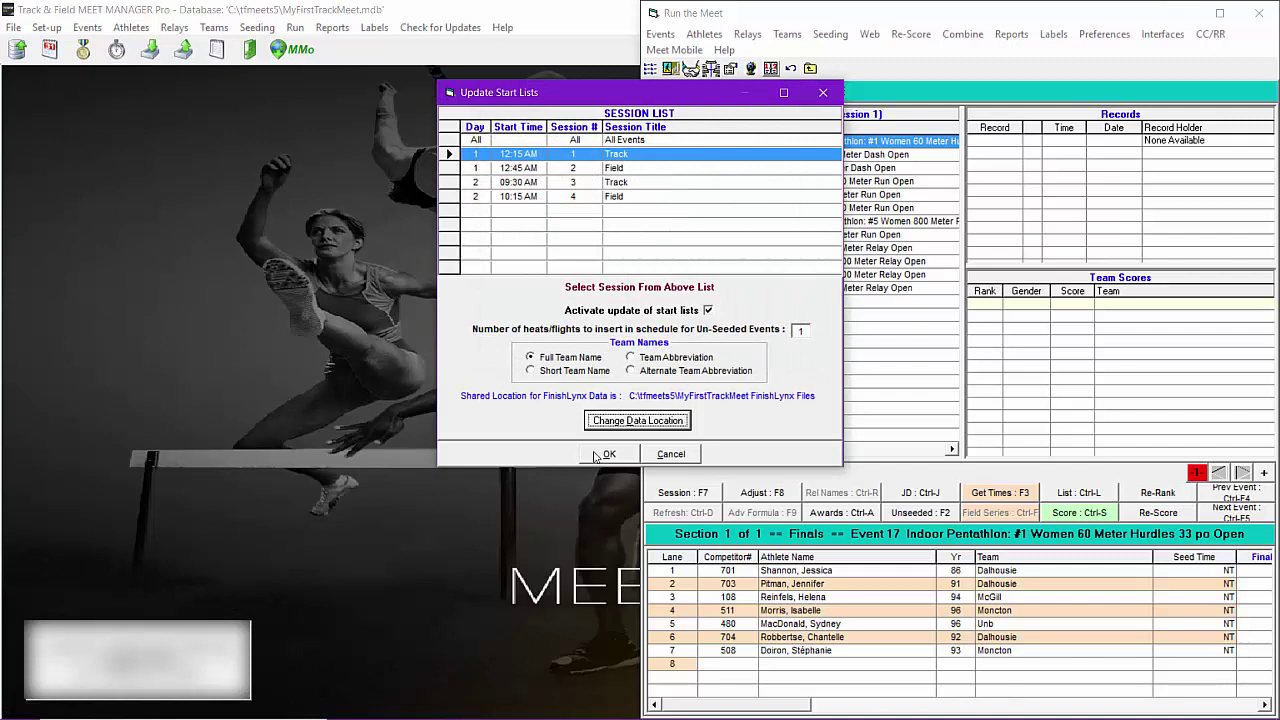
- Export the schedule and start lists to the shared folder, and select the lynx.evt file there in File Explorer
{"action": "key", "text": "Tab"}
{"action": "key", "text": "Return"}
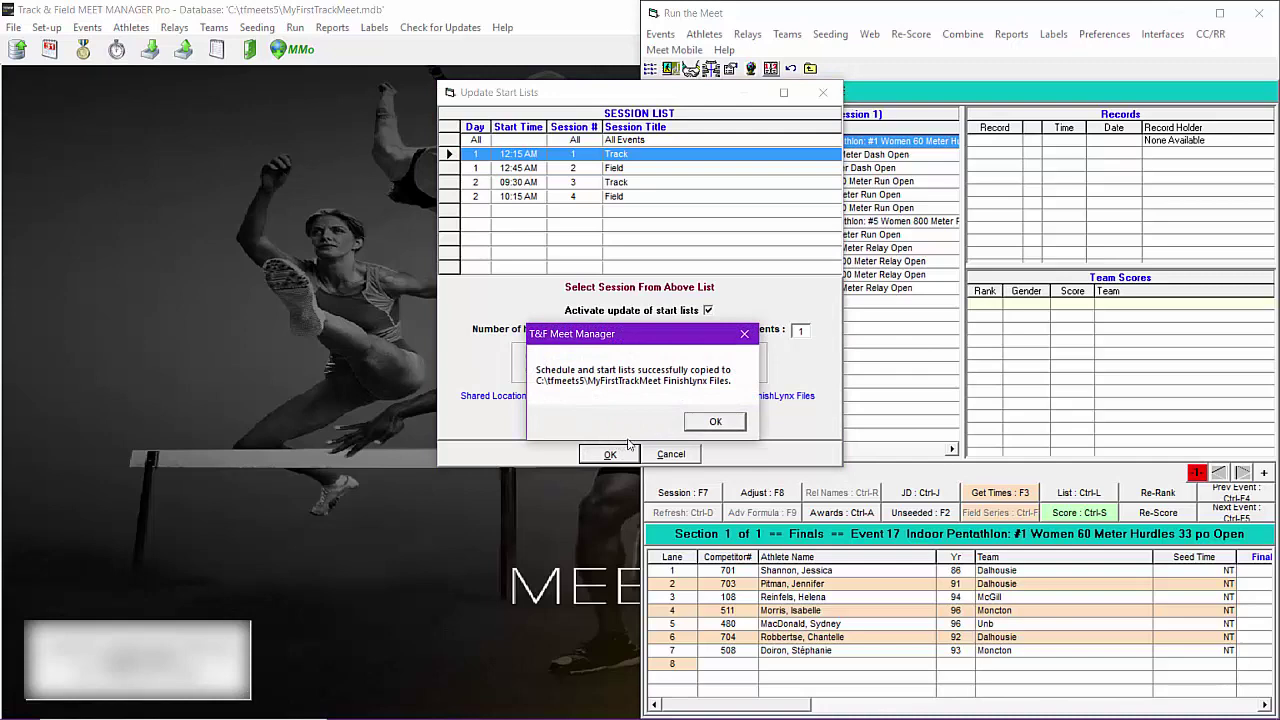
{"action": "left_click", "coordinate": [715, 421]}
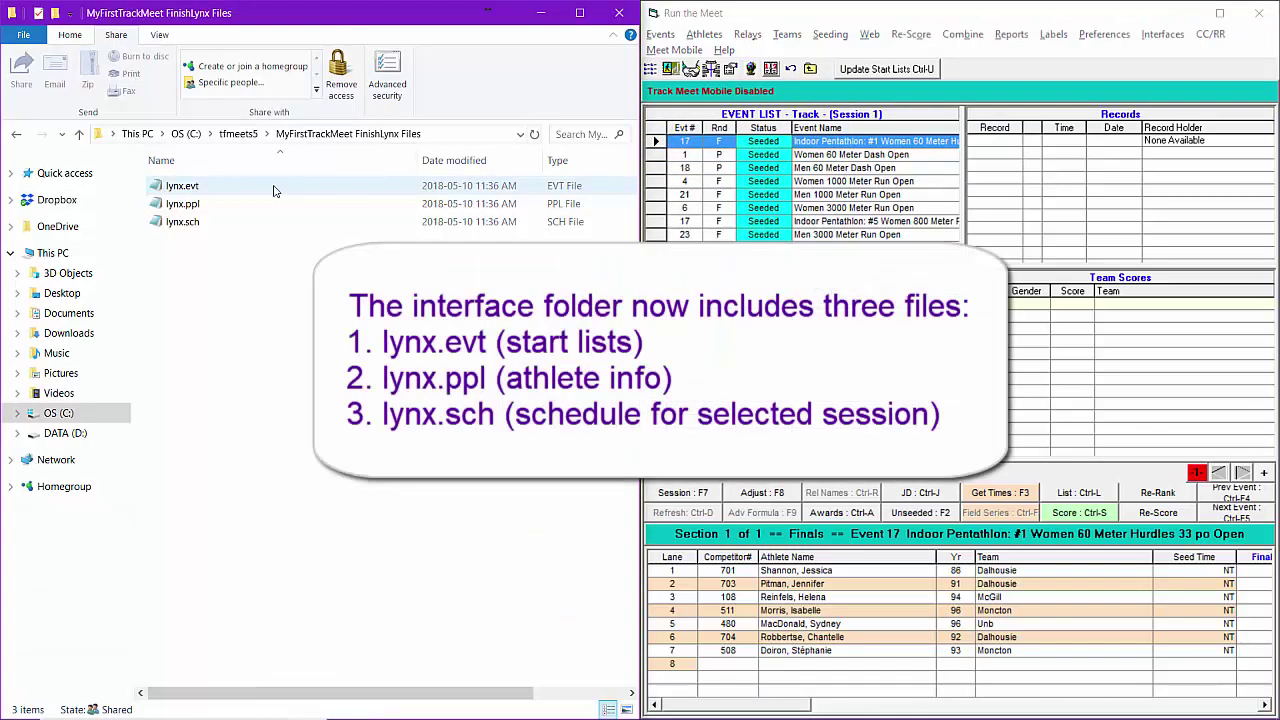
{"action": "left_click", "coordinate": [275, 190]}
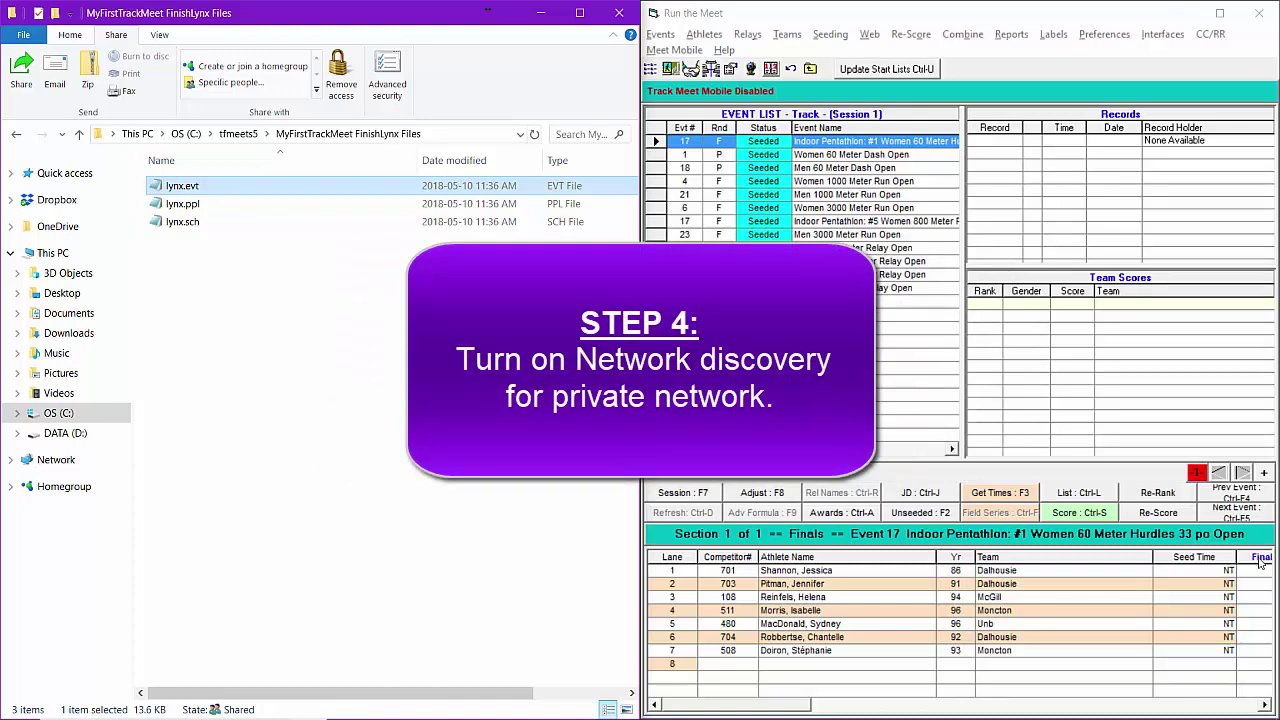
- Turn on network discovery and file sharing from the Network location, making the connected network a private network
{"action": "left_click", "coordinate": [56, 460]}
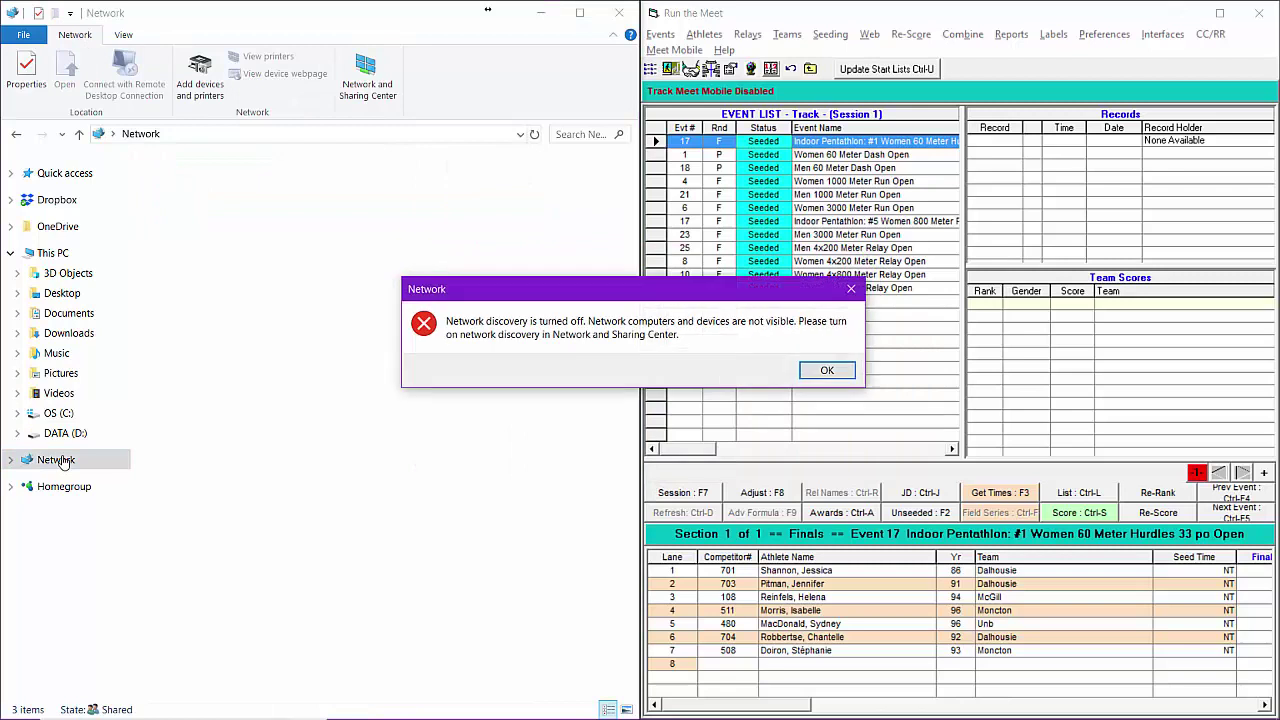
{"action": "left_click", "coordinate": [827, 371]}
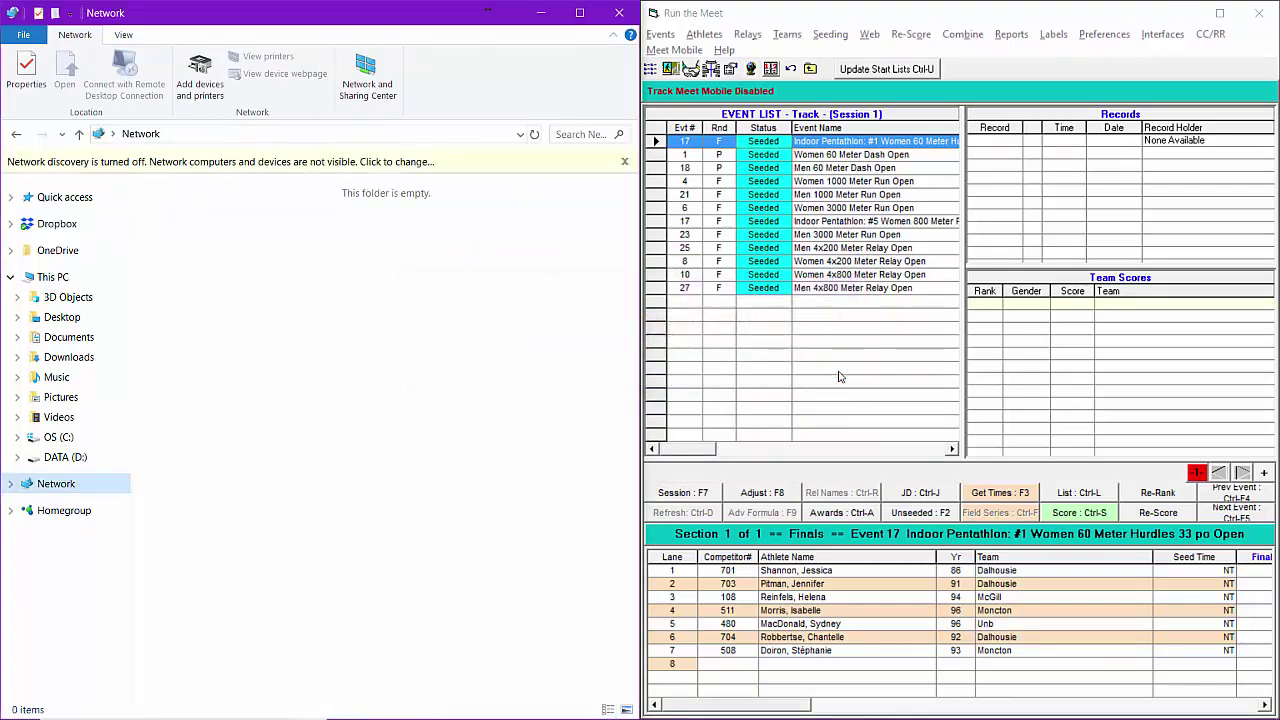
{"action": "left_click", "coordinate": [453, 168]}
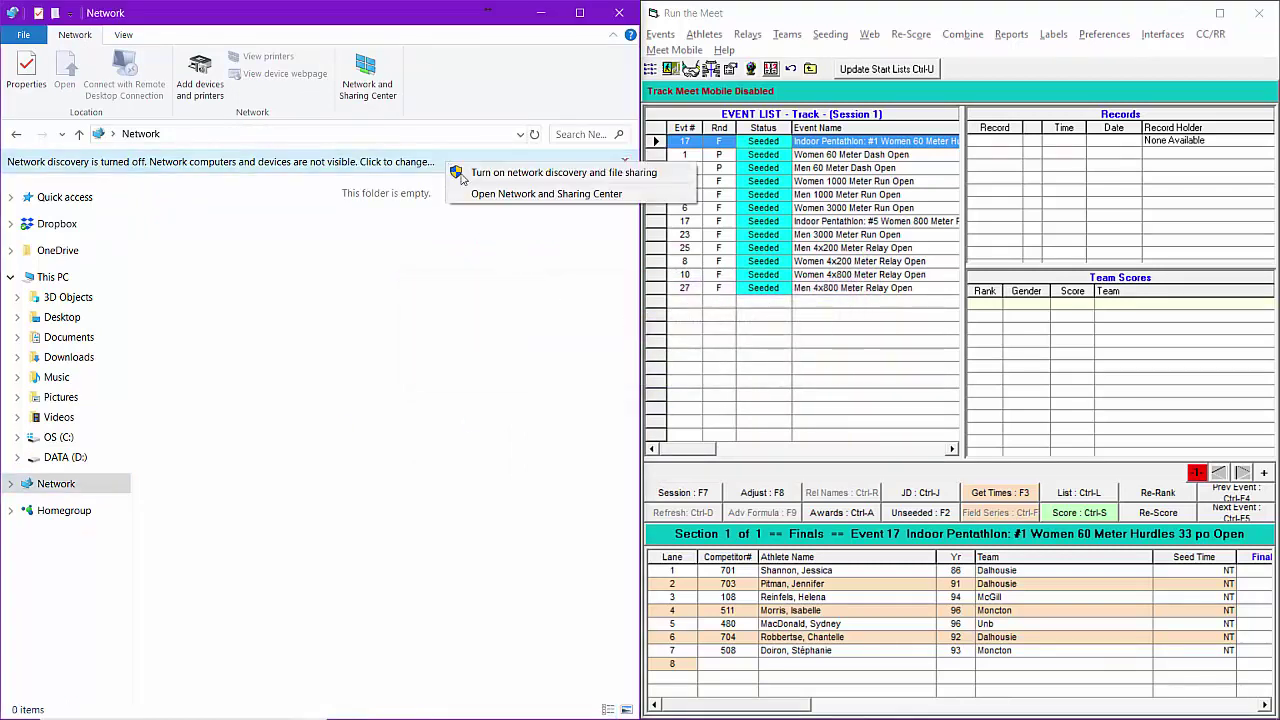
{"action": "left_click", "coordinate": [498, 180]}
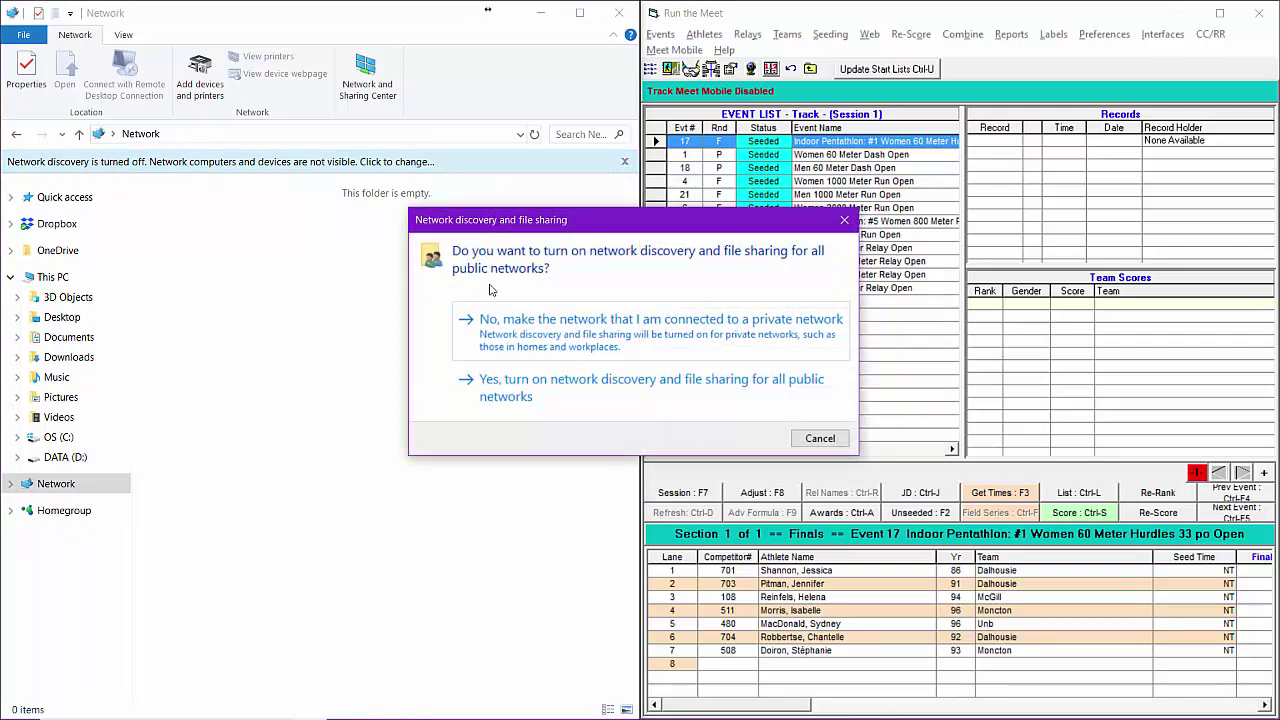
{"action": "left_click", "coordinate": [676, 327]}
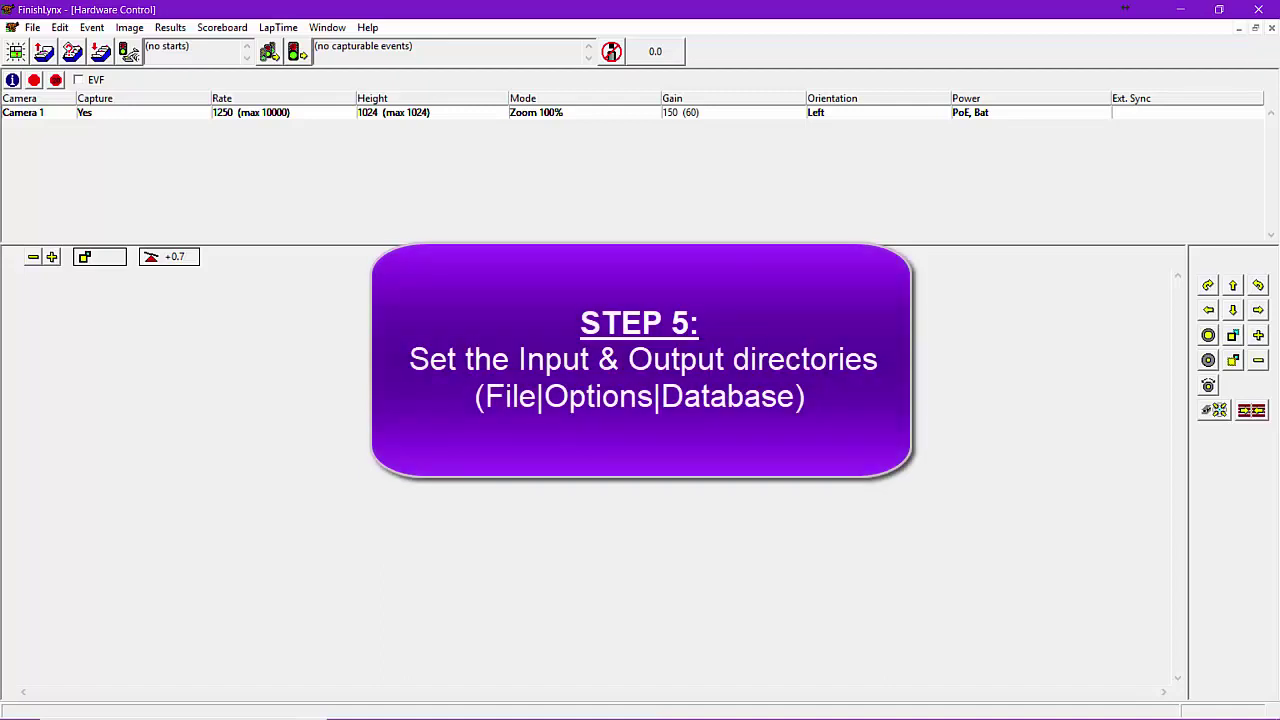
- In the FinishLynx database options, set the input directory to the shared network folder \\HYTEK\MyFirstTrackMeet FinishLynx Files
{"action": "left_click", "coordinate": [32, 27]}
{"action": "left_click", "coordinate": [104, 279]}
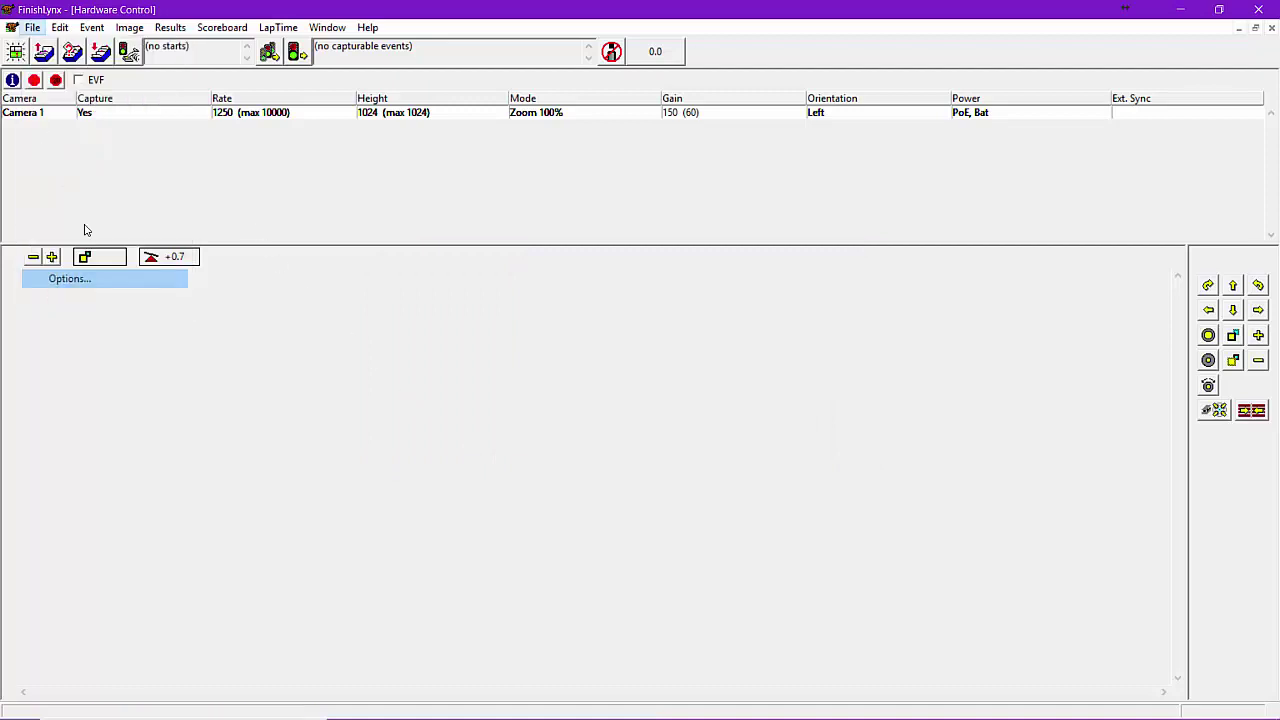
{"action": "left_click", "coordinate": [607, 104]}
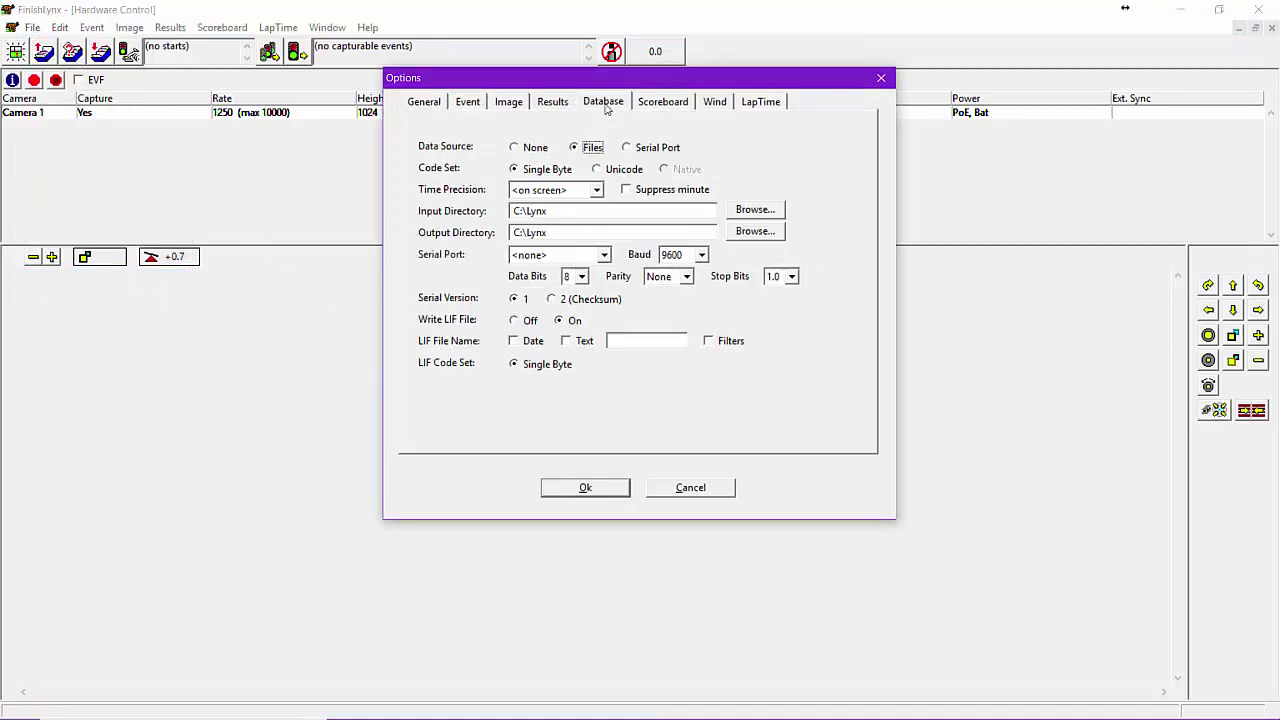
{"action": "left_click", "coordinate": [763, 213]}
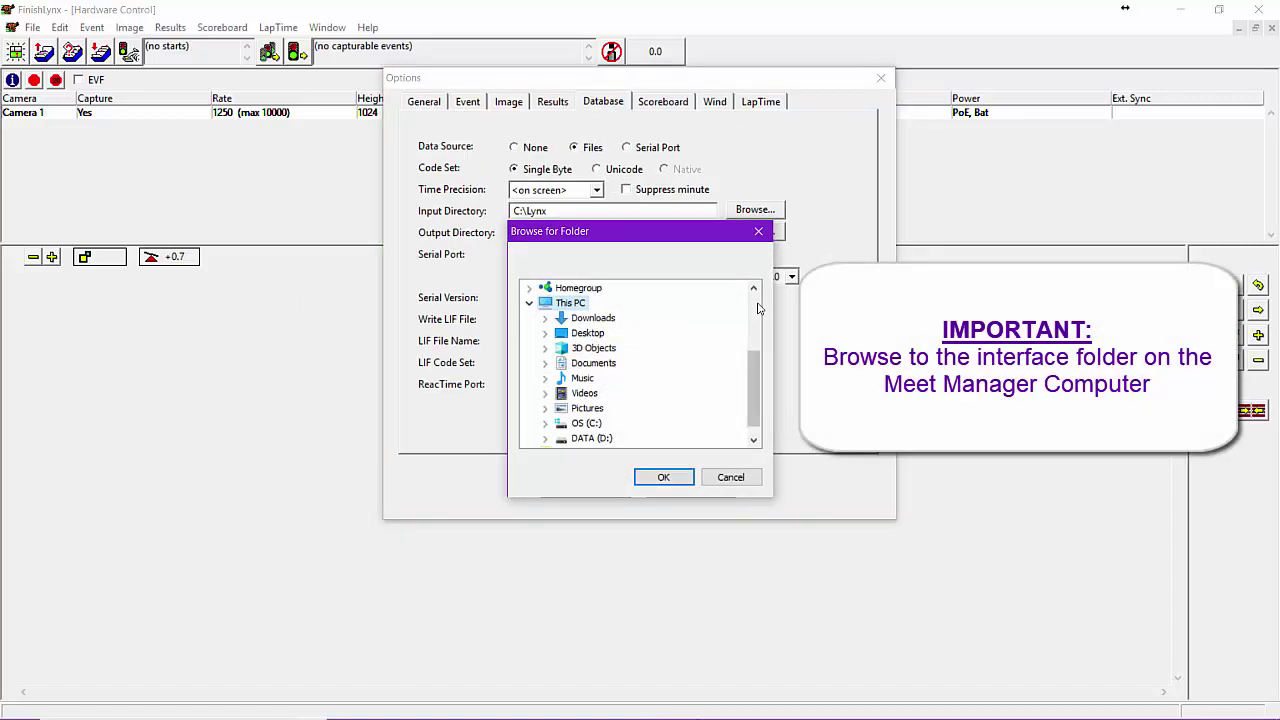
{"action": "scroll", "coordinate": [758, 308], "scroll_direction": "up", "scroll_amount": 3}
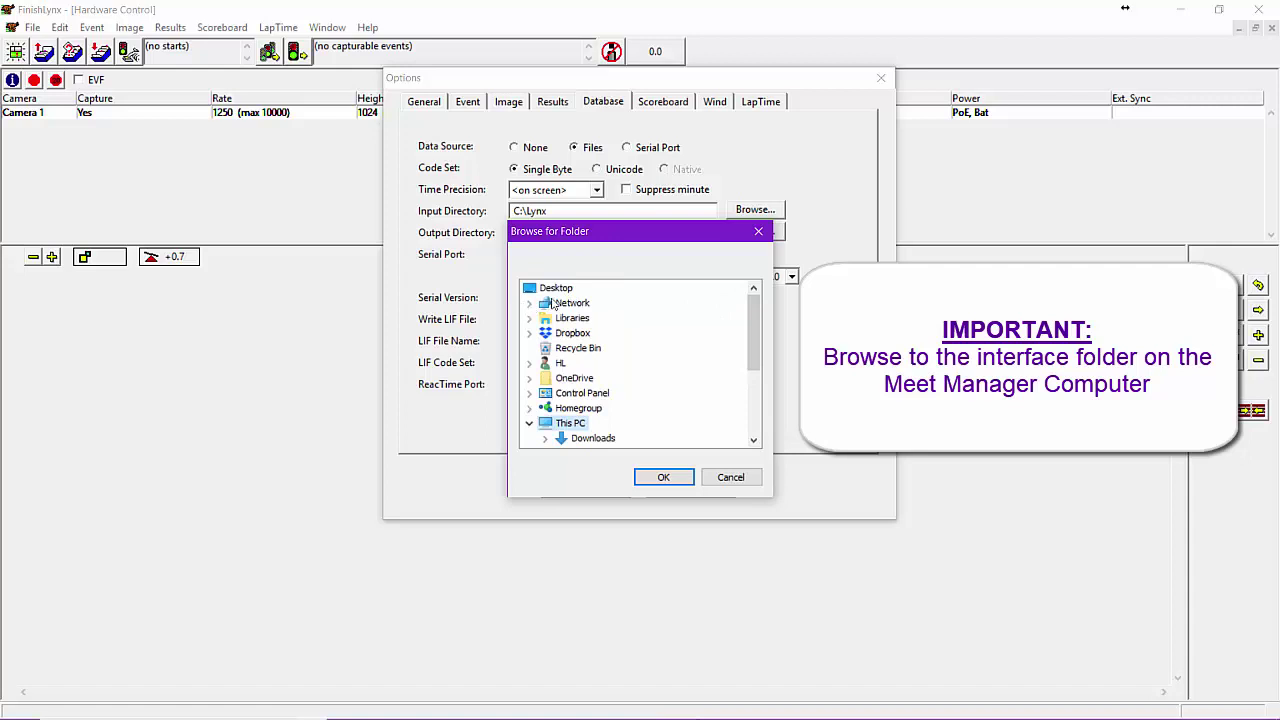
{"action": "double_click", "coordinate": [552, 304]}
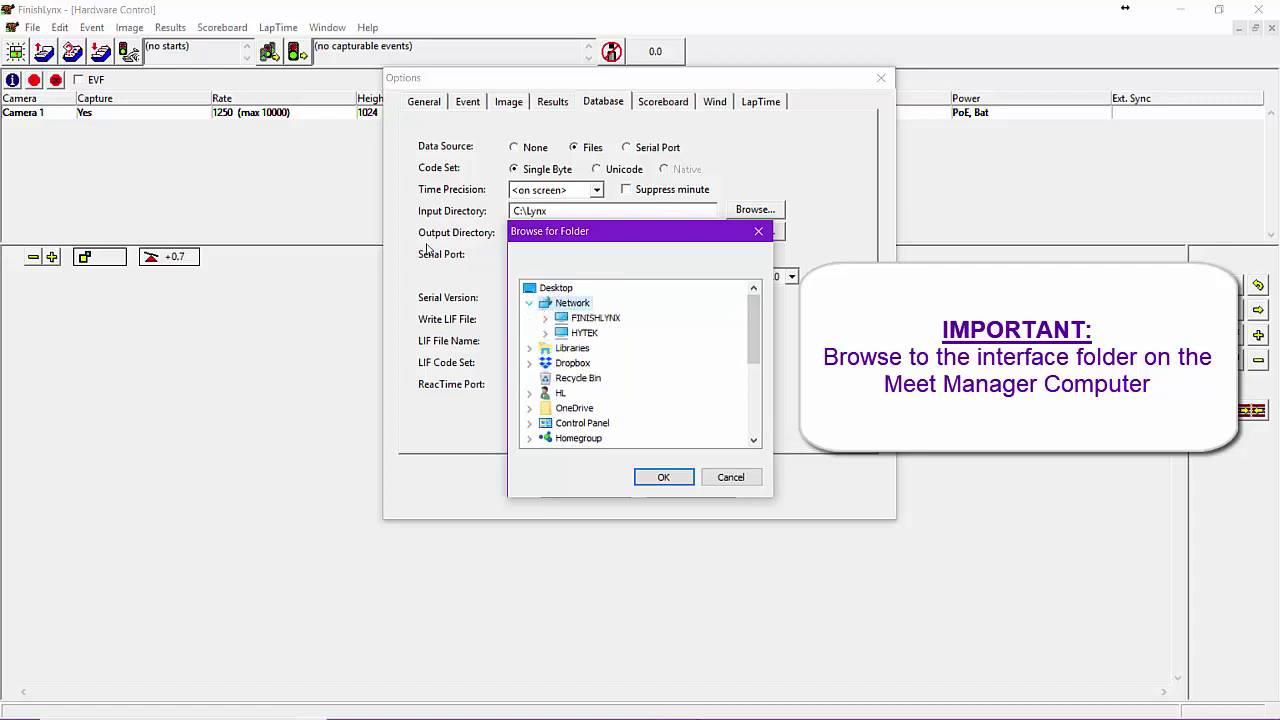
{"action": "left_click", "coordinate": [545, 333]}
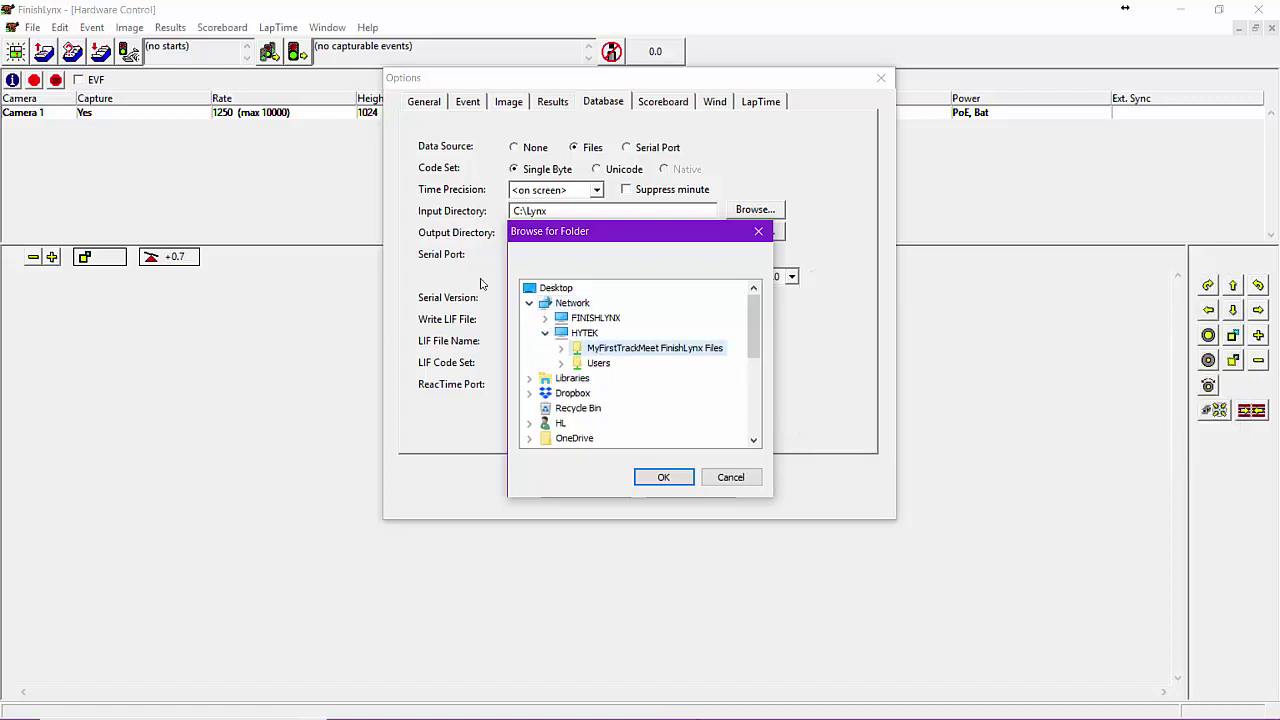
{"action": "left_click", "coordinate": [645, 477]}
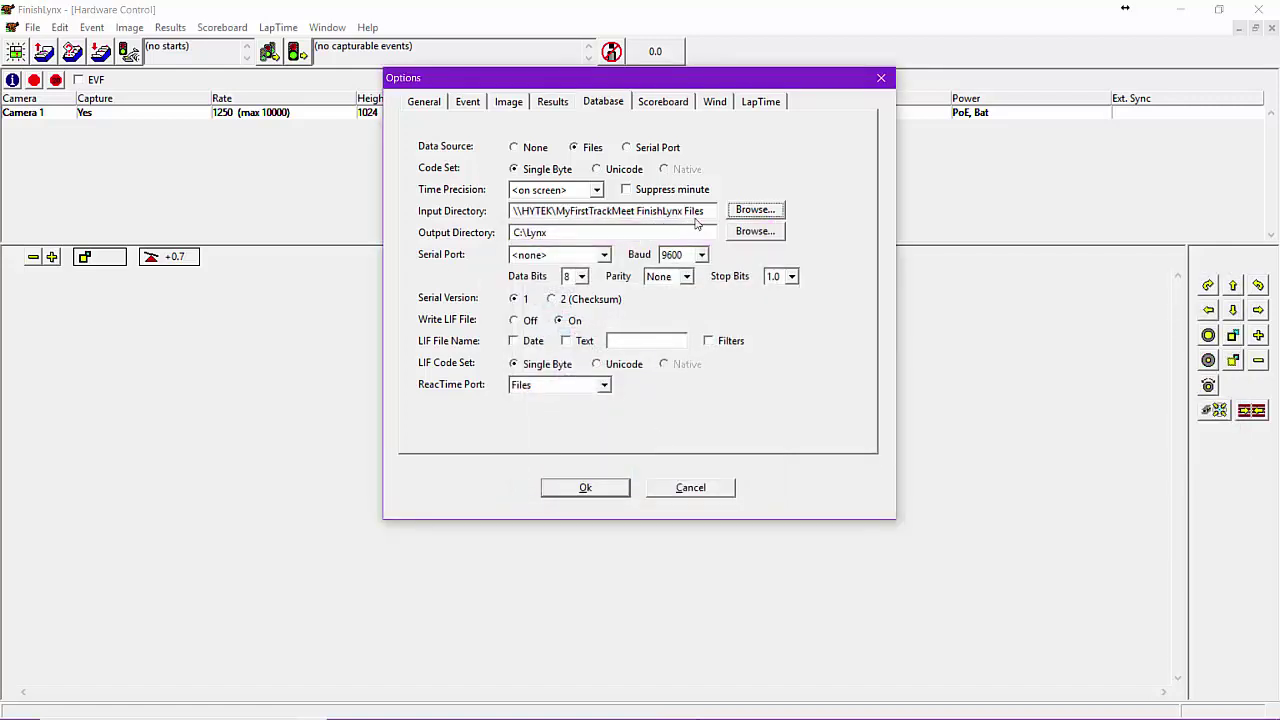
- Copy the input directory path into the output directory, \\HYTEK\MyFirstTrackMeet FinishLynx Files, and apply the options
{"action": "left_click_drag", "start_coordinate": [706, 211], "coordinate": [471, 204]}
{"action": "key", "text": "ctrl+c"}
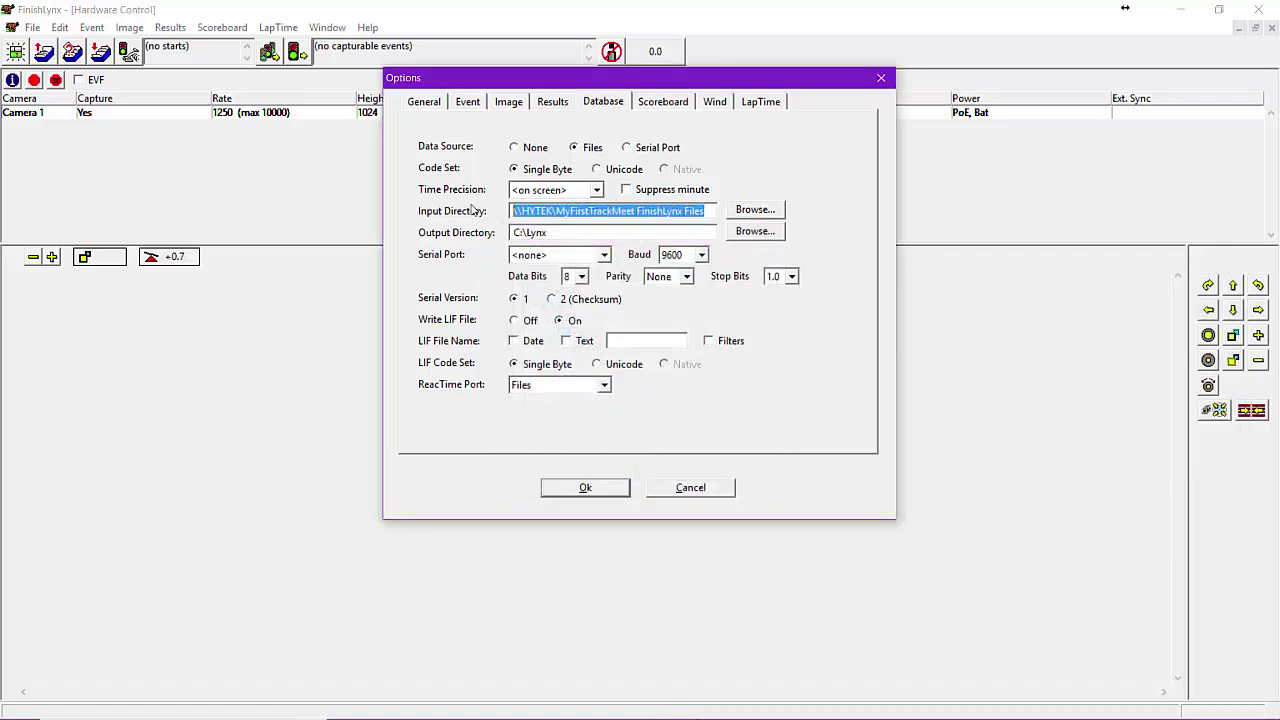
{"action": "left_click_drag", "start_coordinate": [548, 232], "coordinate": [489, 236]}
{"action": "key", "text": "ctrl+v"}
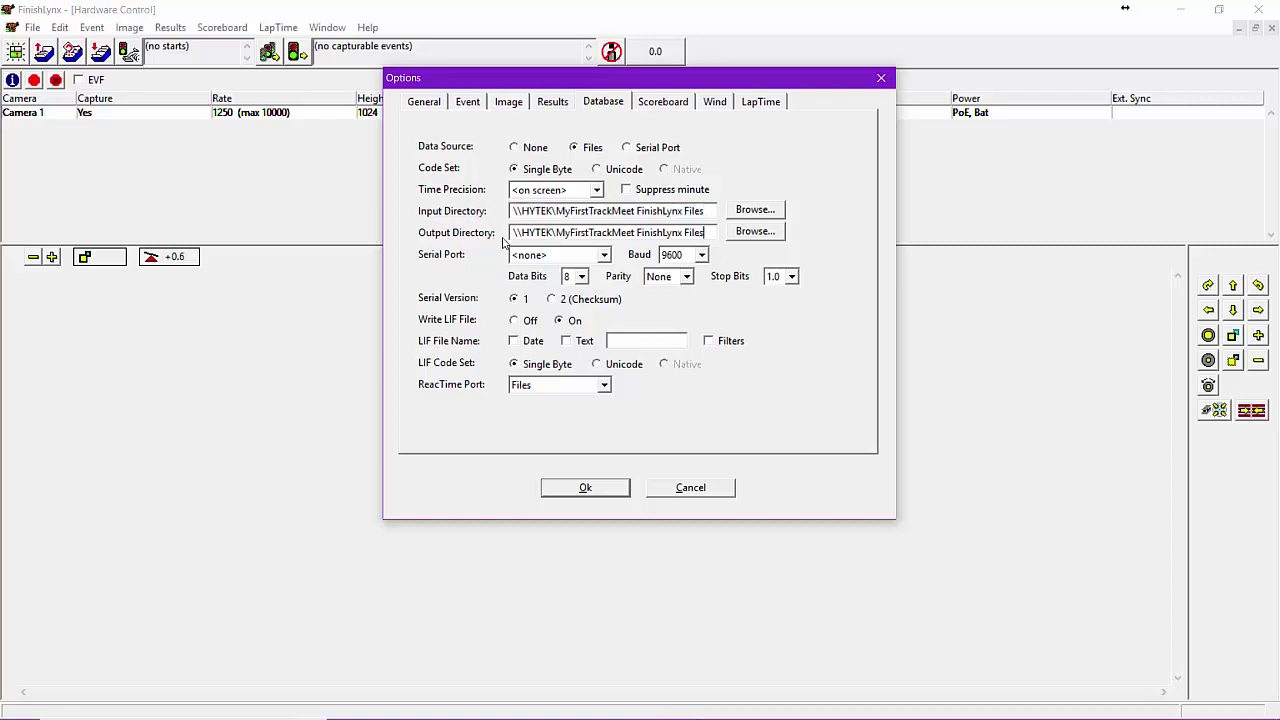
{"action": "left_click", "coordinate": [600, 488]}
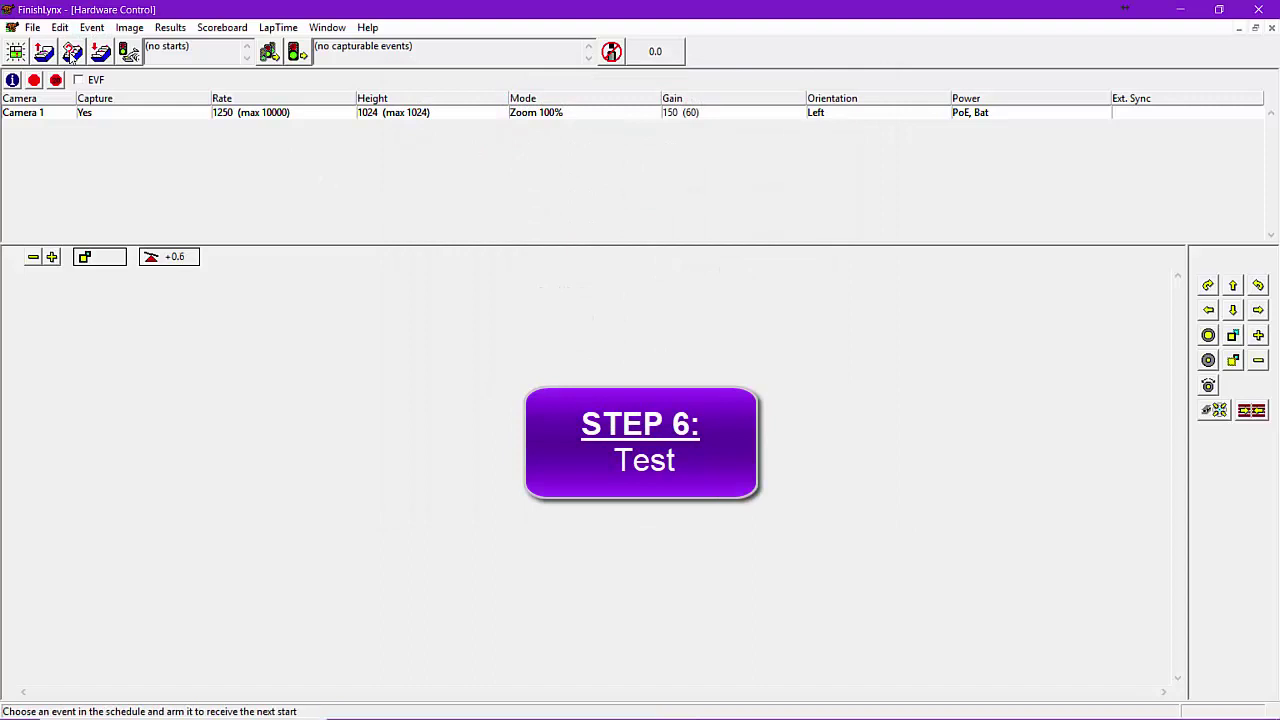
- Load the event schedule and open Women 60 Meter Dash Open (1,1,1)
{"action": "left_click", "coordinate": [72, 53]}
{"action": "left_click", "coordinate": [619, 260]}
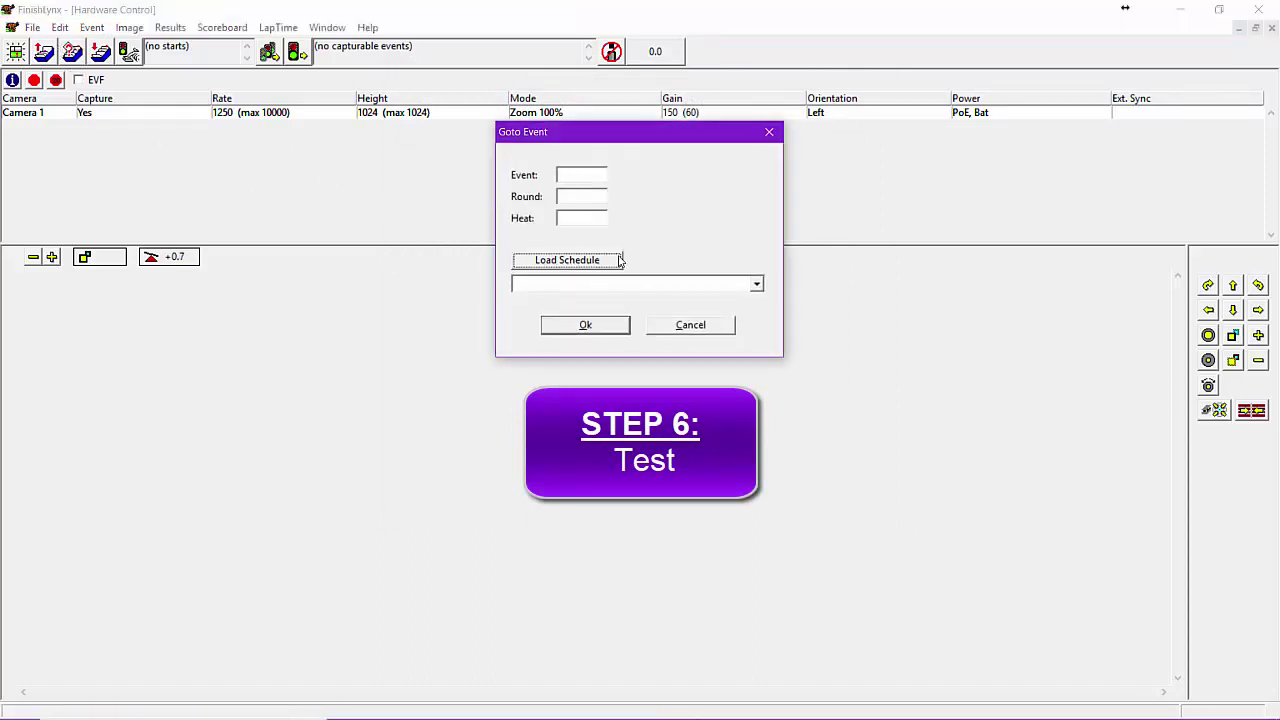
{"action": "left_click", "coordinate": [620, 285]}
{"action": "left_click", "coordinate": [620, 309]}
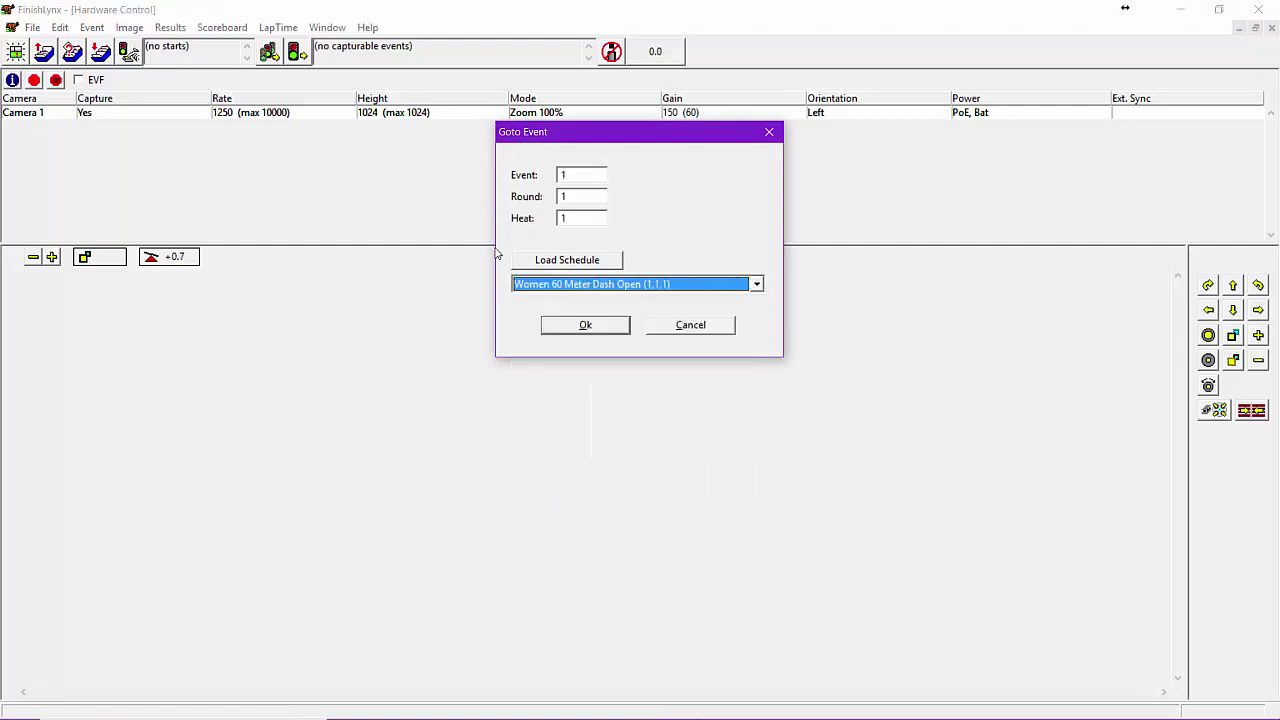
{"action": "left_click", "coordinate": [586, 324]}
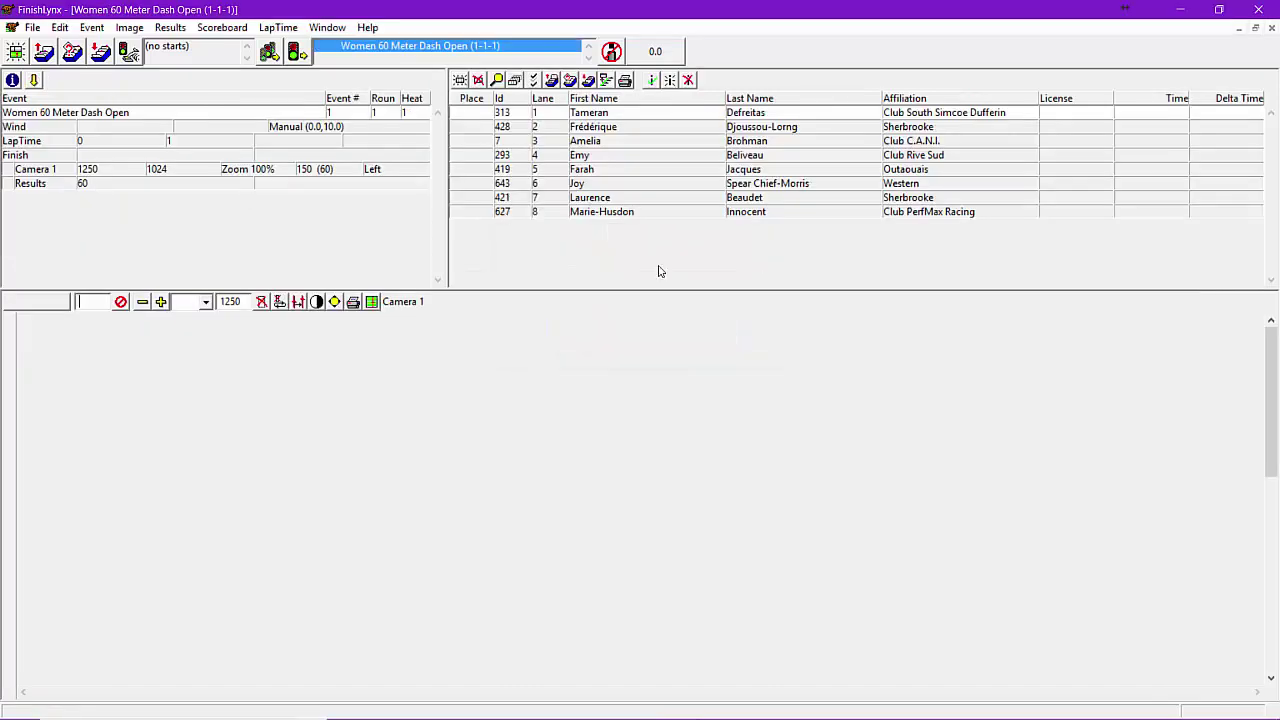
- Enter a test time of 8.00 for the lane 1 athlete and save the event as Women 60 Meter Dash Open (1-1-1).evn
{"action": "left_click", "coordinate": [1160, 114]}
{"action": "key", "text": "Return"}
{"action": "key", "text": "ctrl+s"}
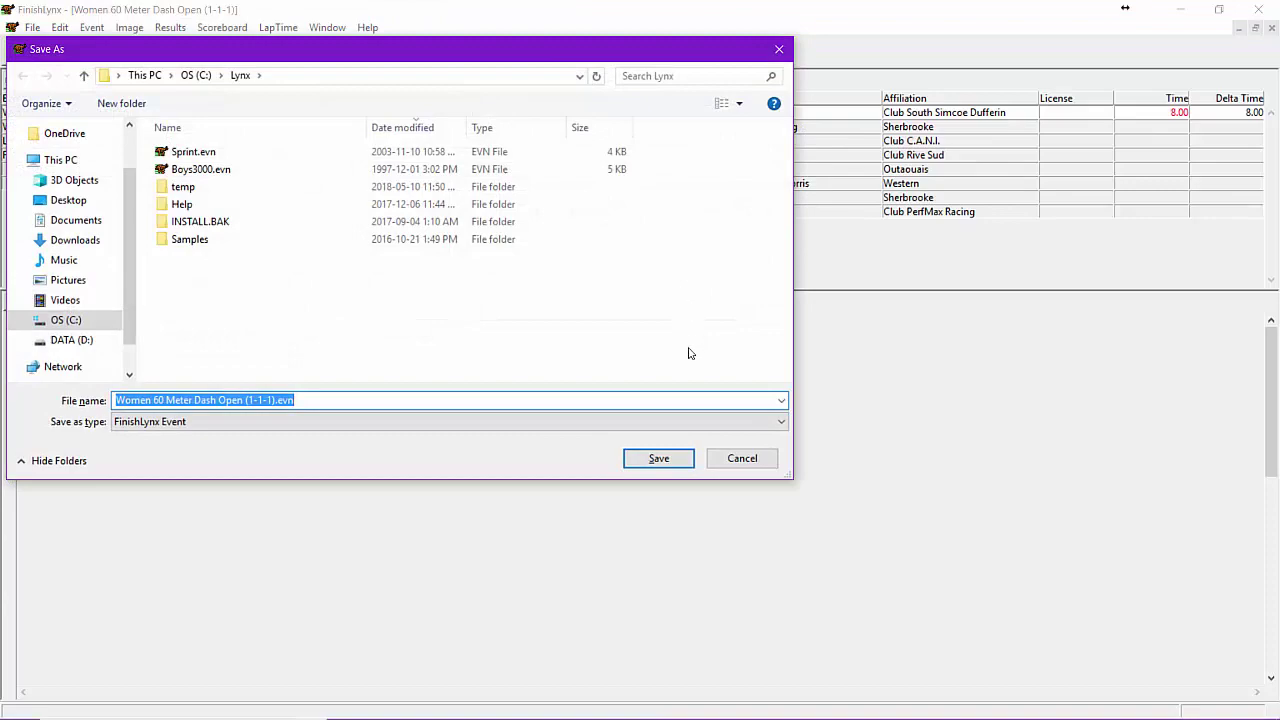
{"action": "left_click", "coordinate": [659, 458]}
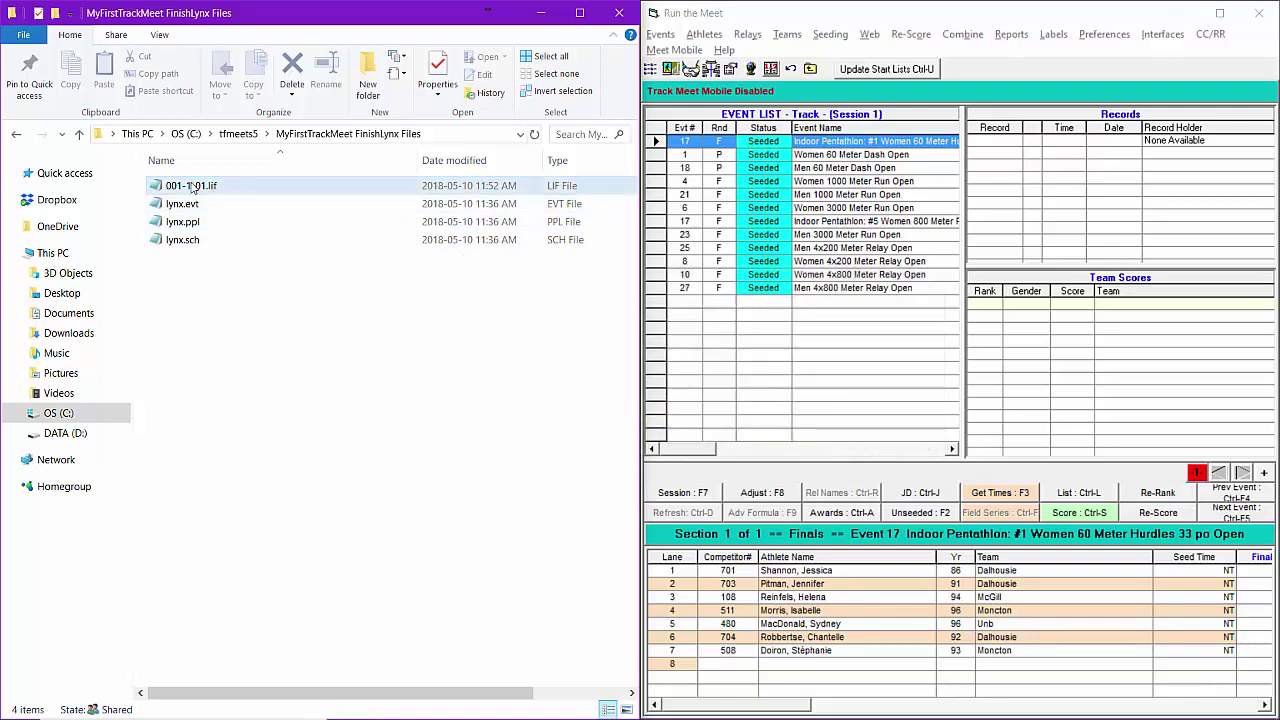
- Select the 001-1-01.lif results file in the shared folder, and maximize Meet Manager's Run the Meet window to check heat 1 of Women 60 Meter Dash Open
{"action": "left_click", "coordinate": [193, 187]}
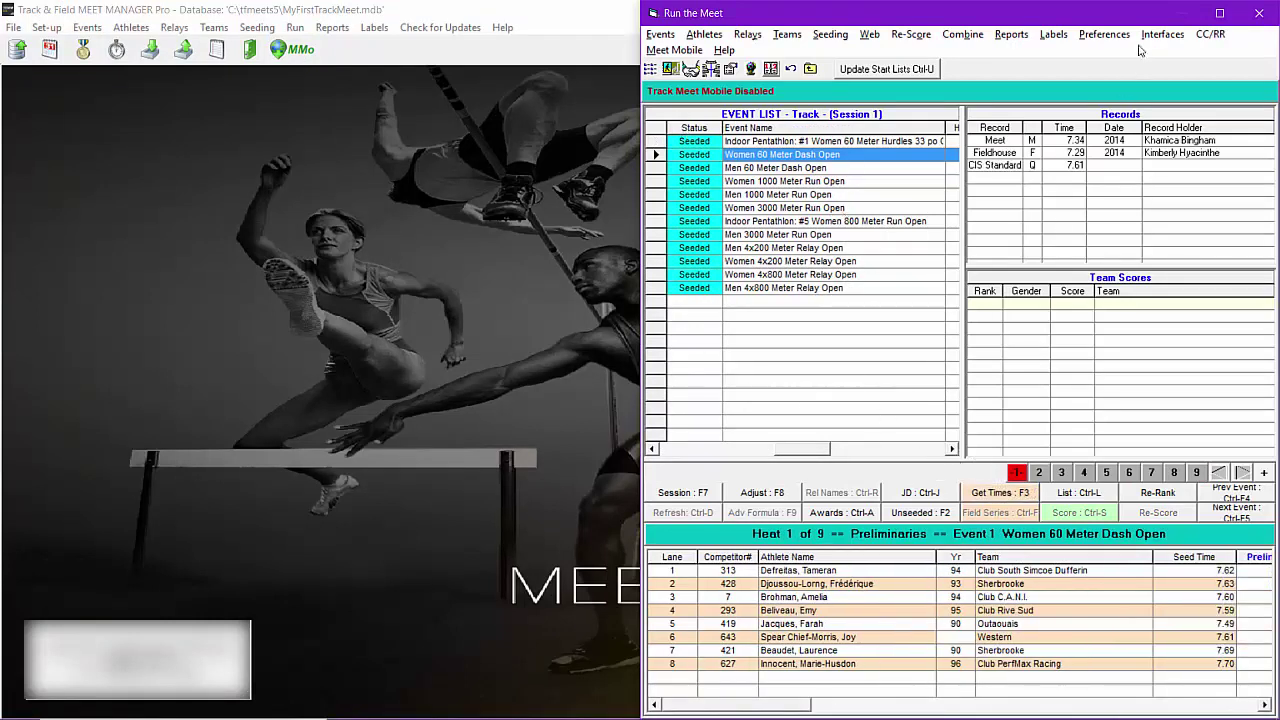
{"action": "left_click", "coordinate": [1218, 14]}
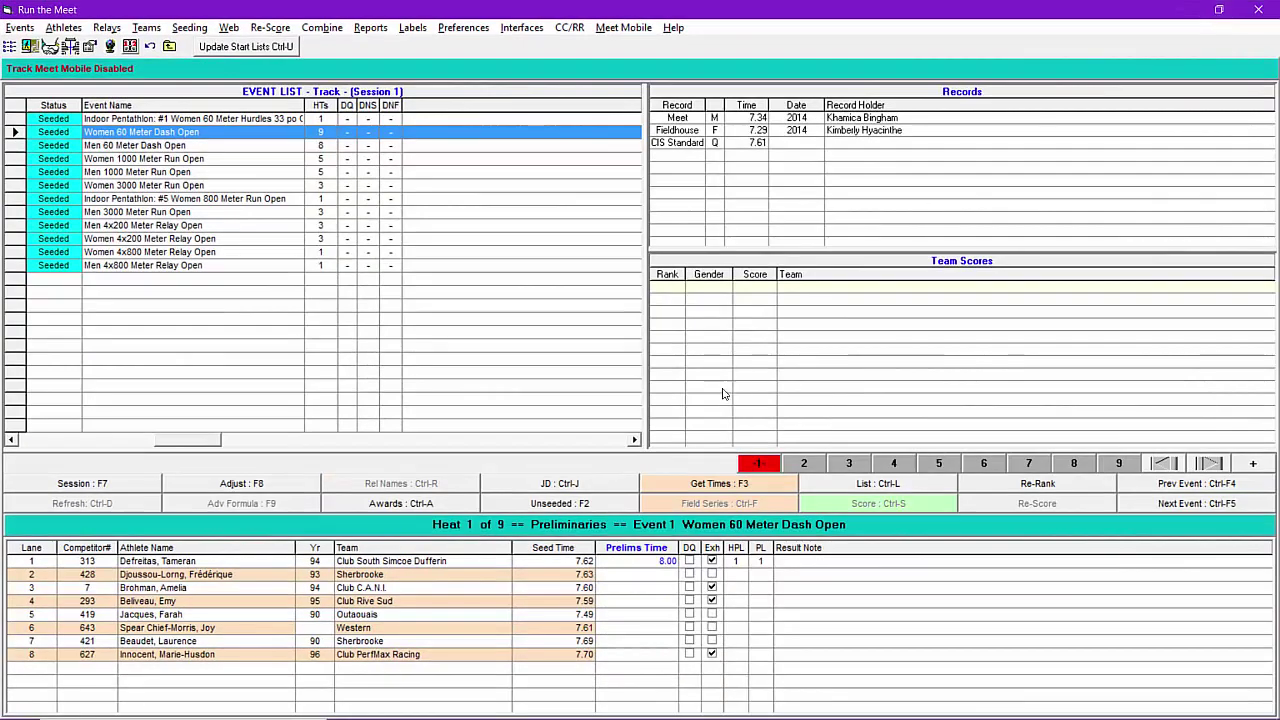